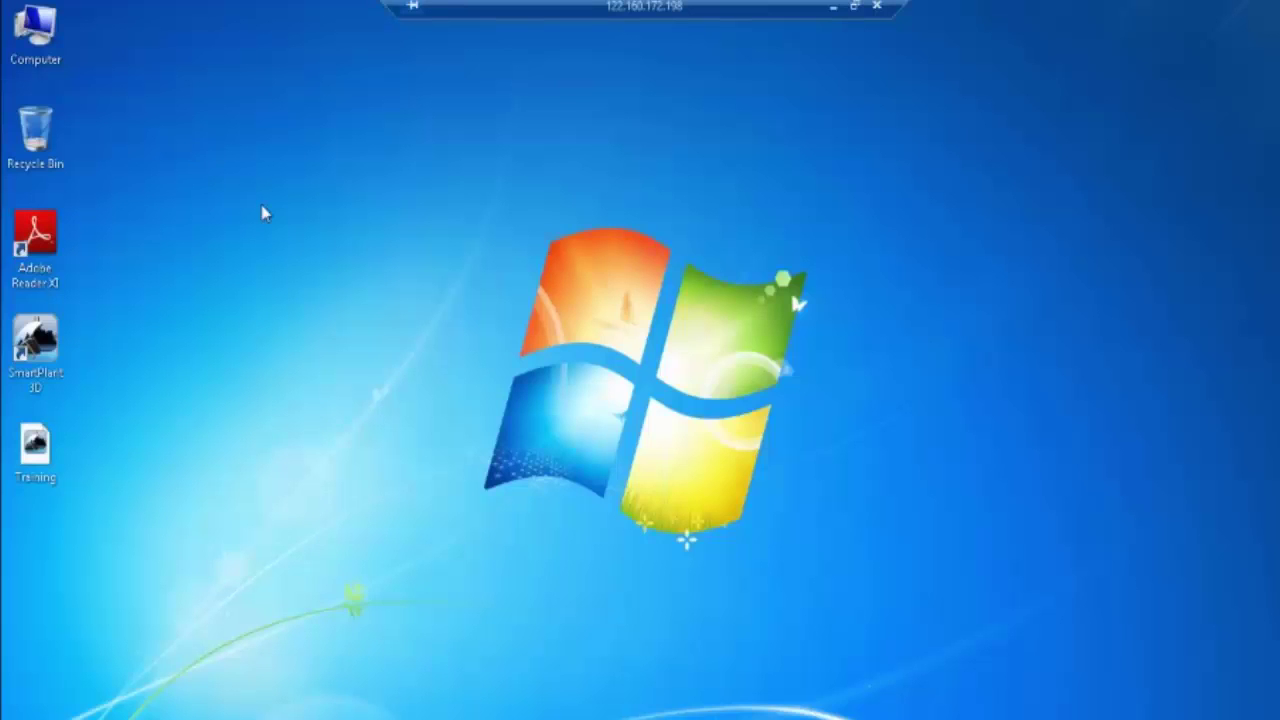
Step: Launch SmartPlant 3D and create a new session from the MetricUnits template
right_click(263, 211)
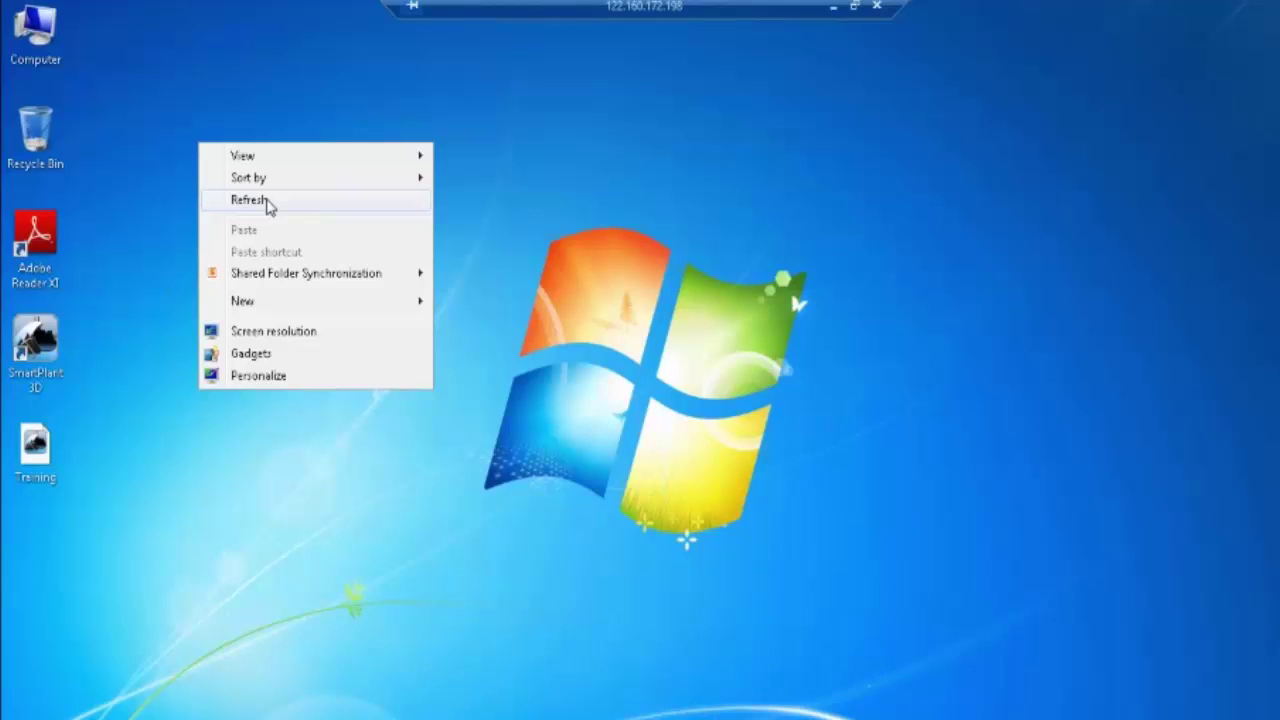
left_click(36, 345)
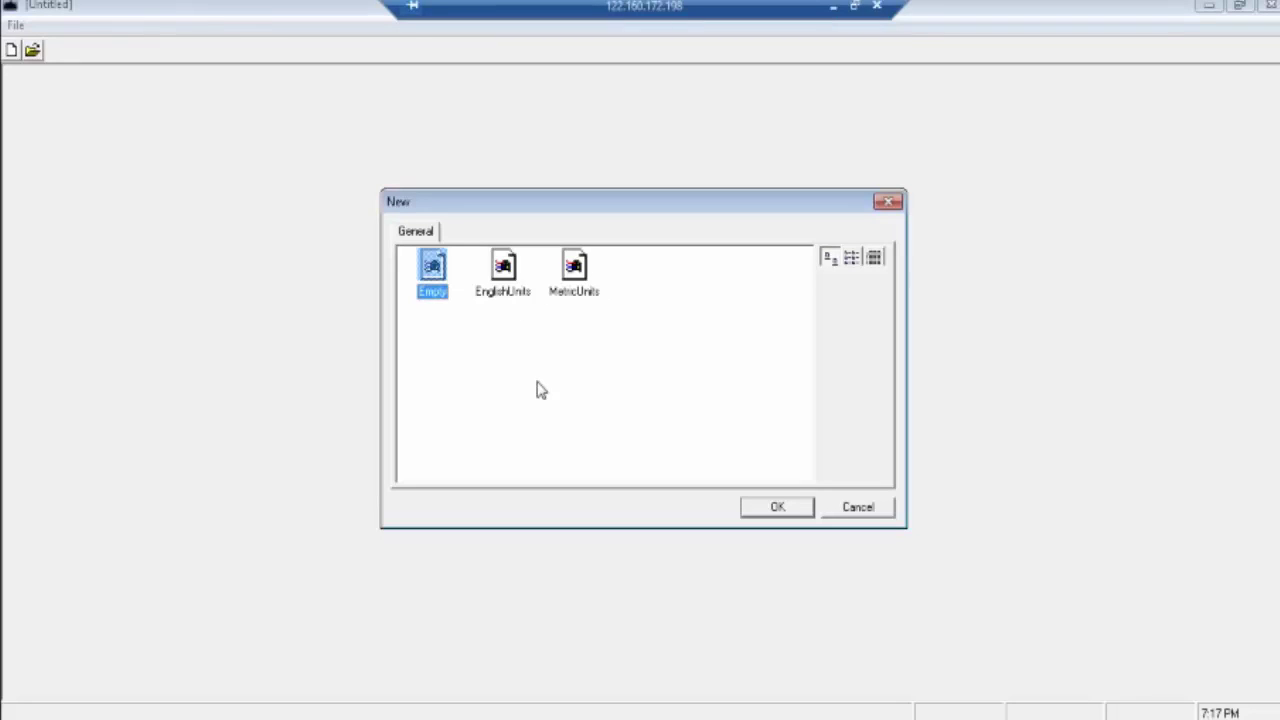
left_click(510, 285)
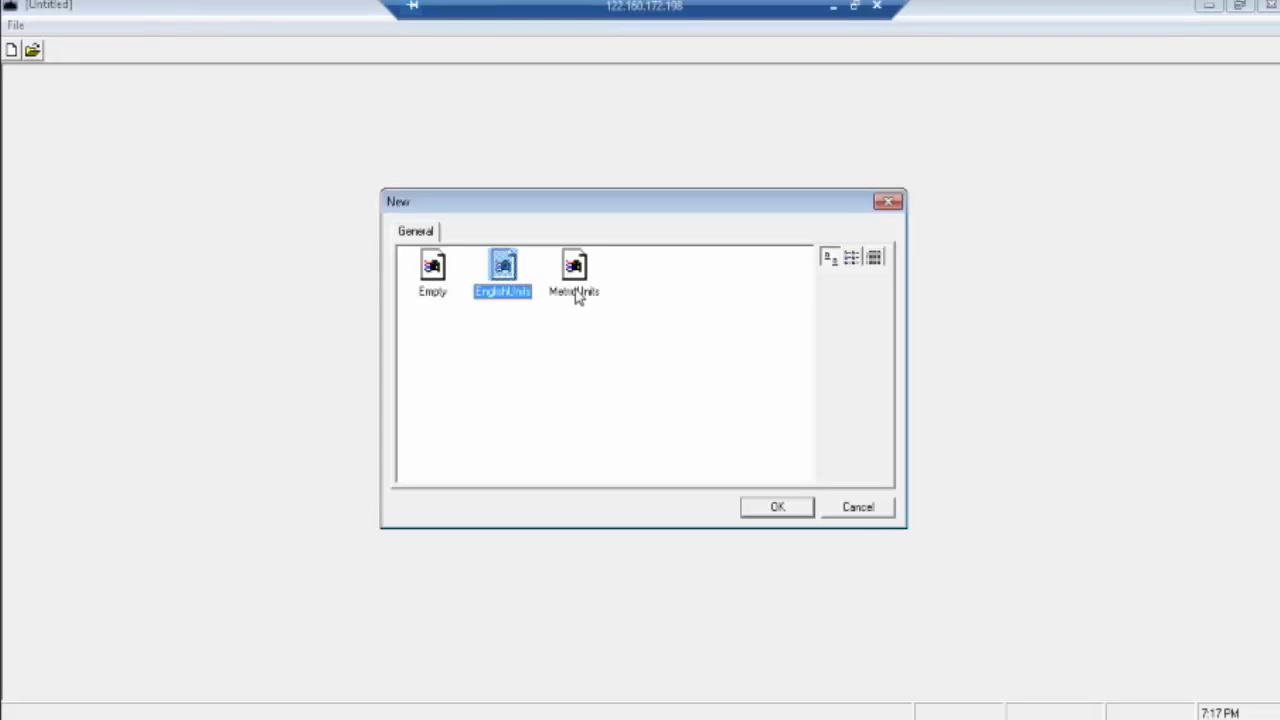
left_click(577, 293)
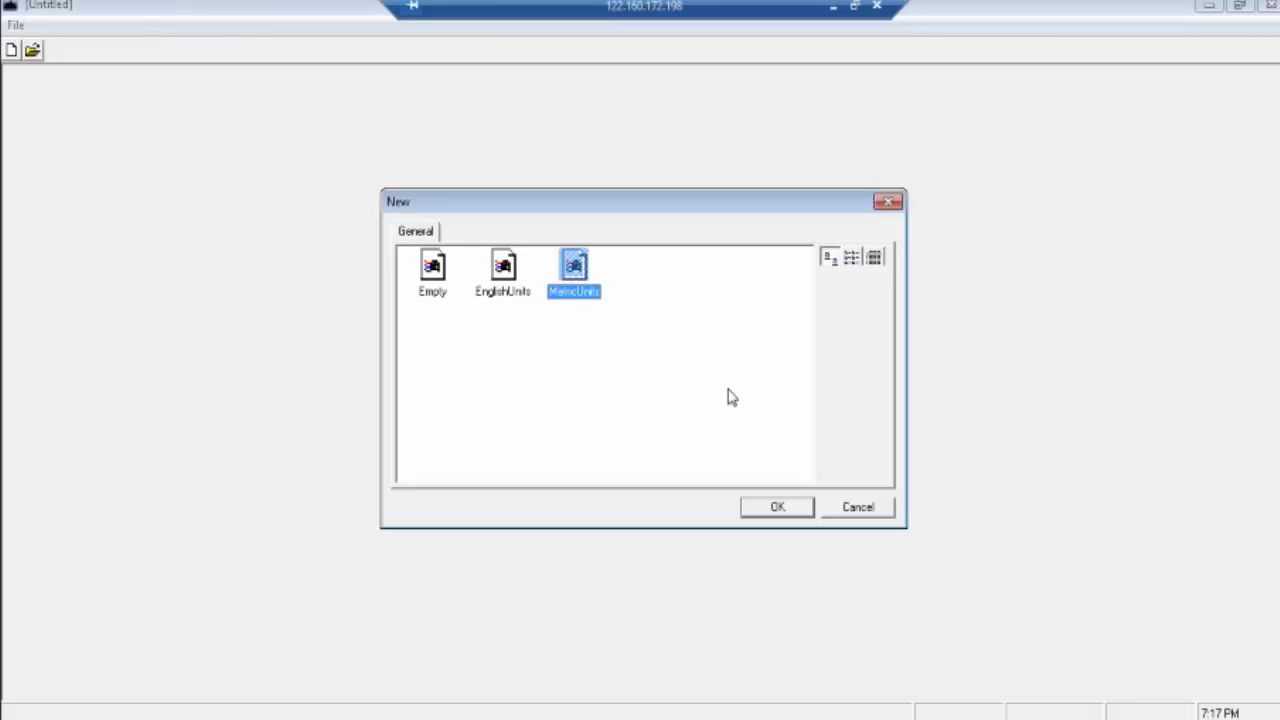
left_click(783, 510)
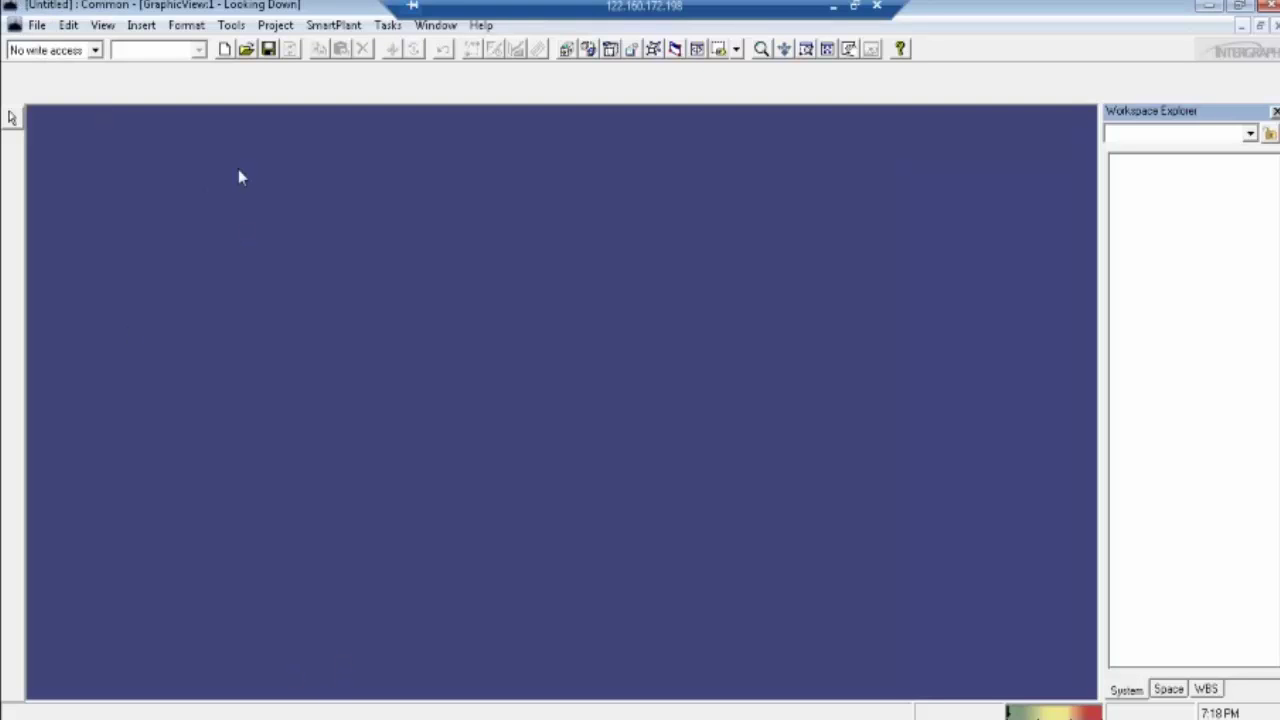
Step: Start defining the session's workspace with SP3DTrain as the plant
left_click(38, 26)
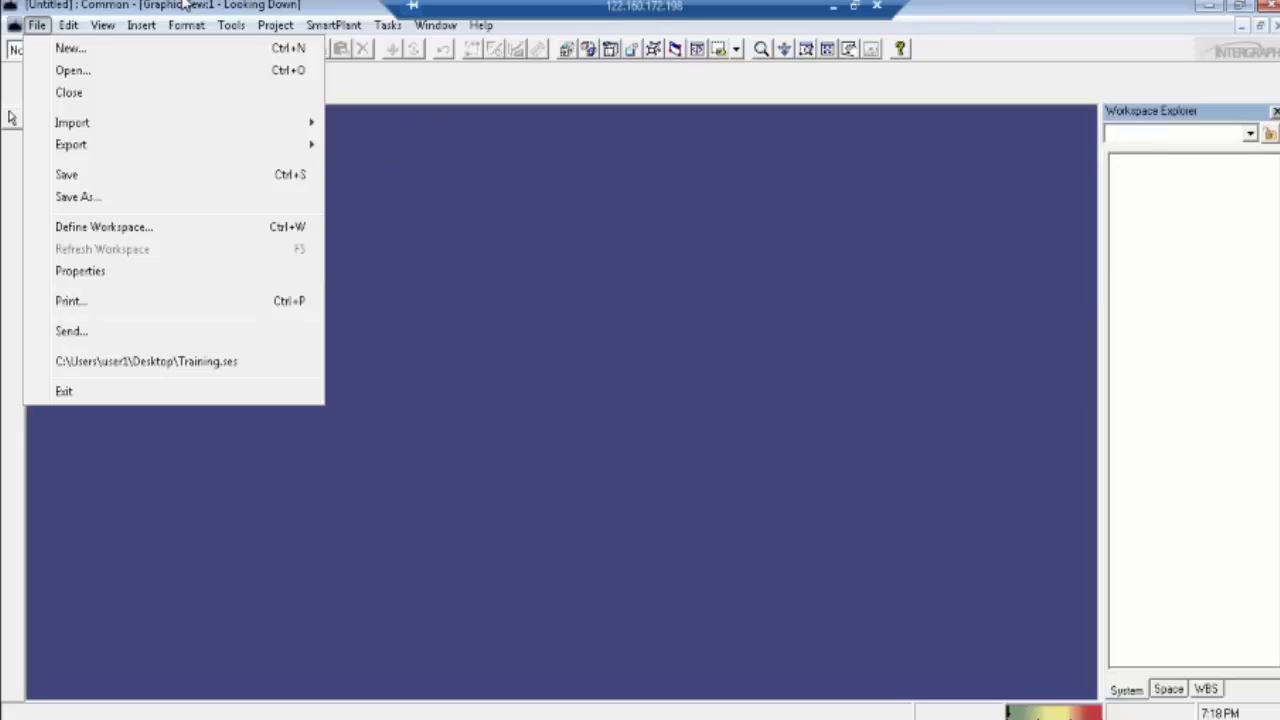
left_click(133, 228)
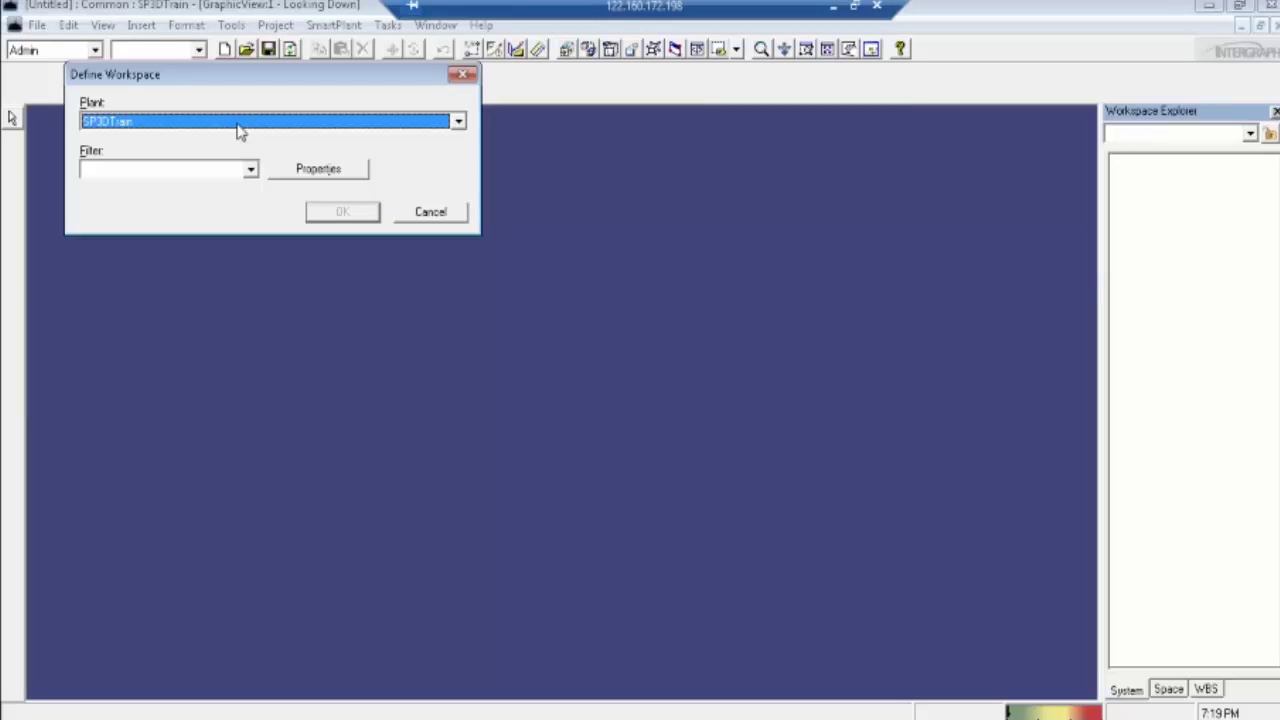
left_click(237, 125)
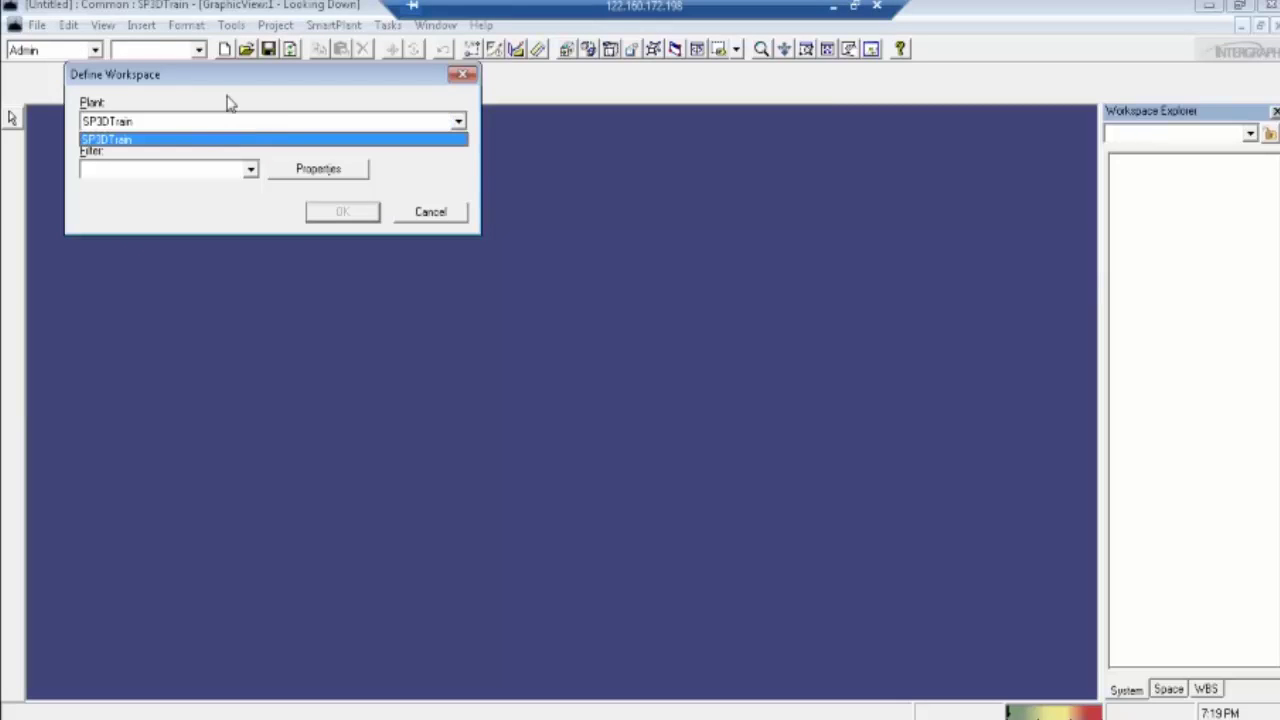
left_click(228, 102)
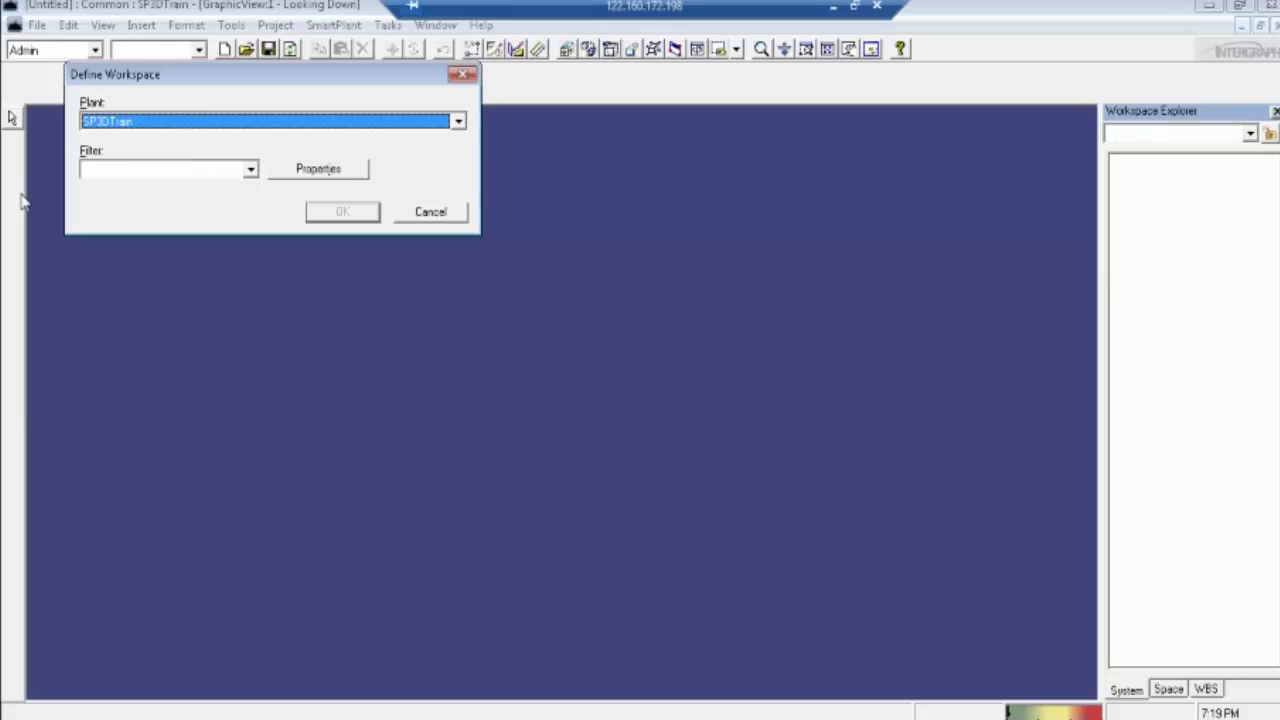
key("Tab")
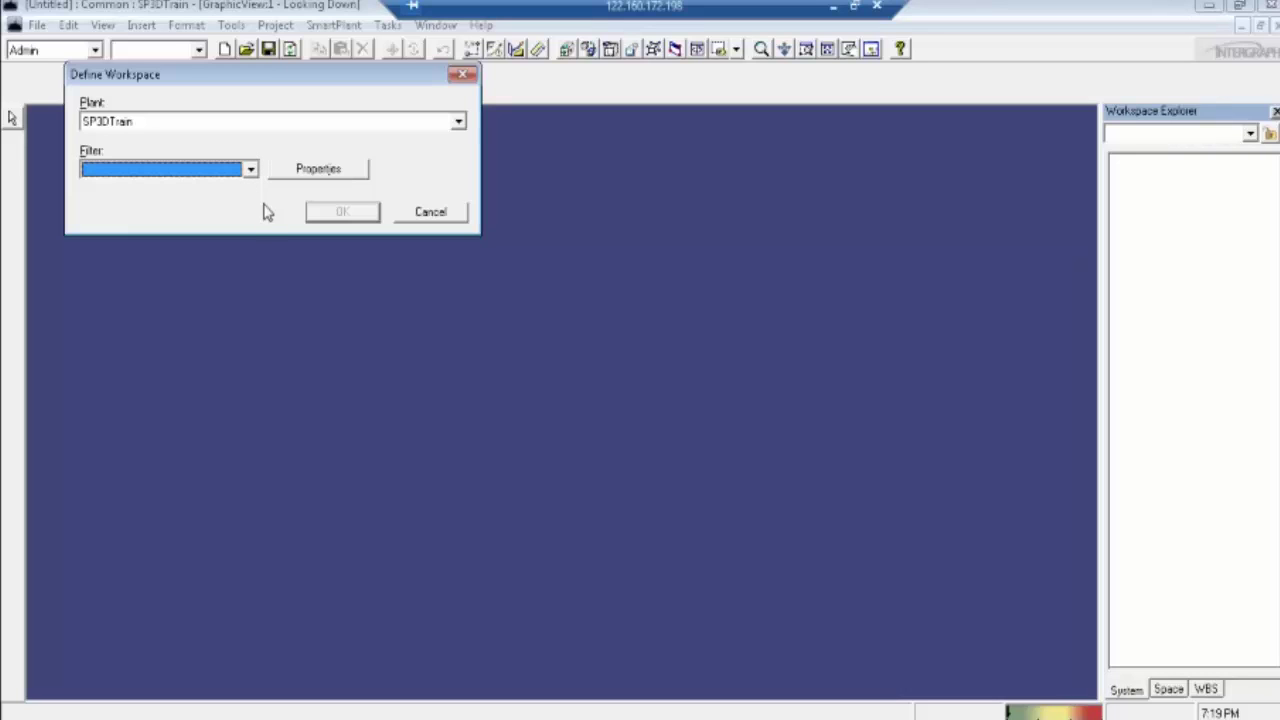
left_click(207, 121)
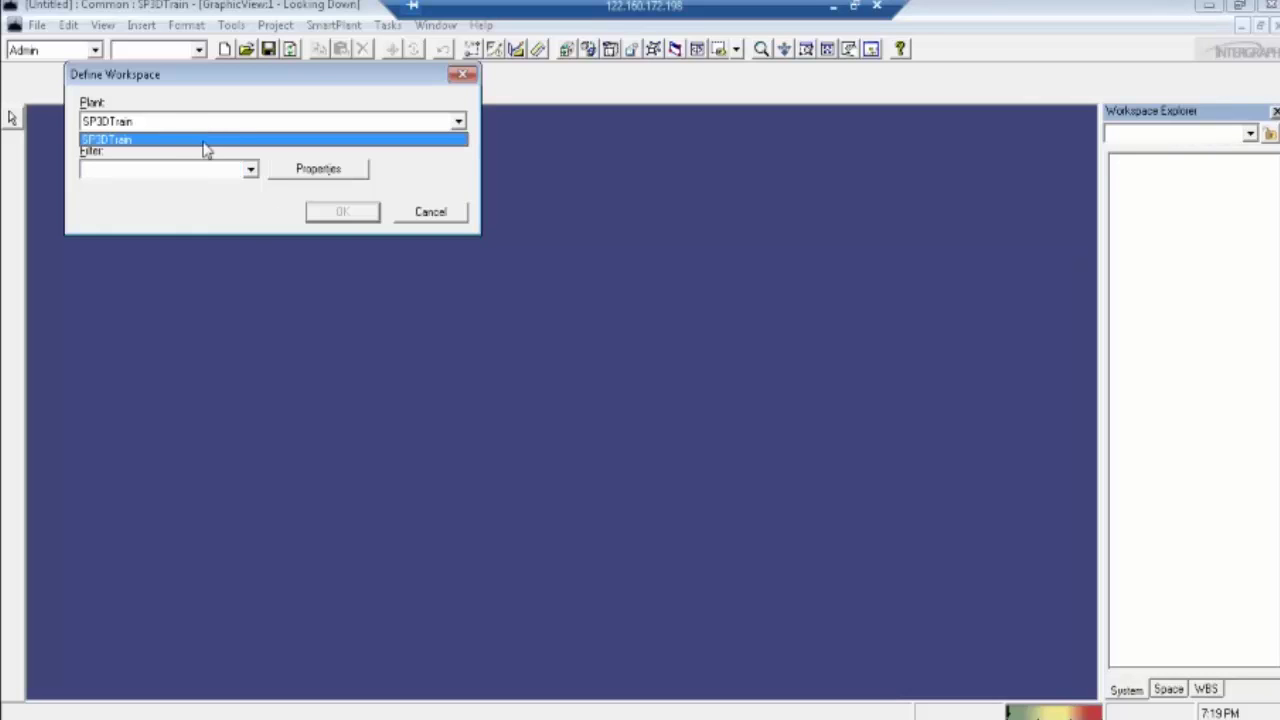
left_click(222, 193)
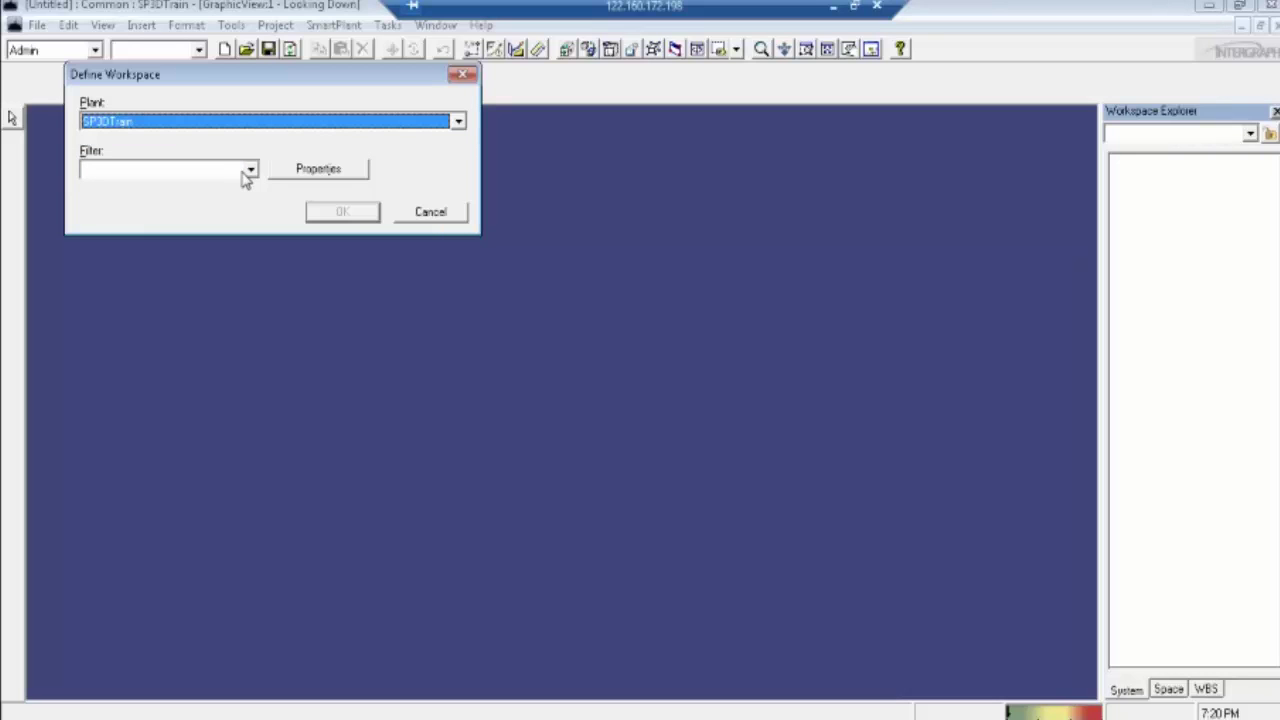
Step: Start creating a new filter for the workspace and move its properties dialog clear of the workspace definition
left_click(250, 170)
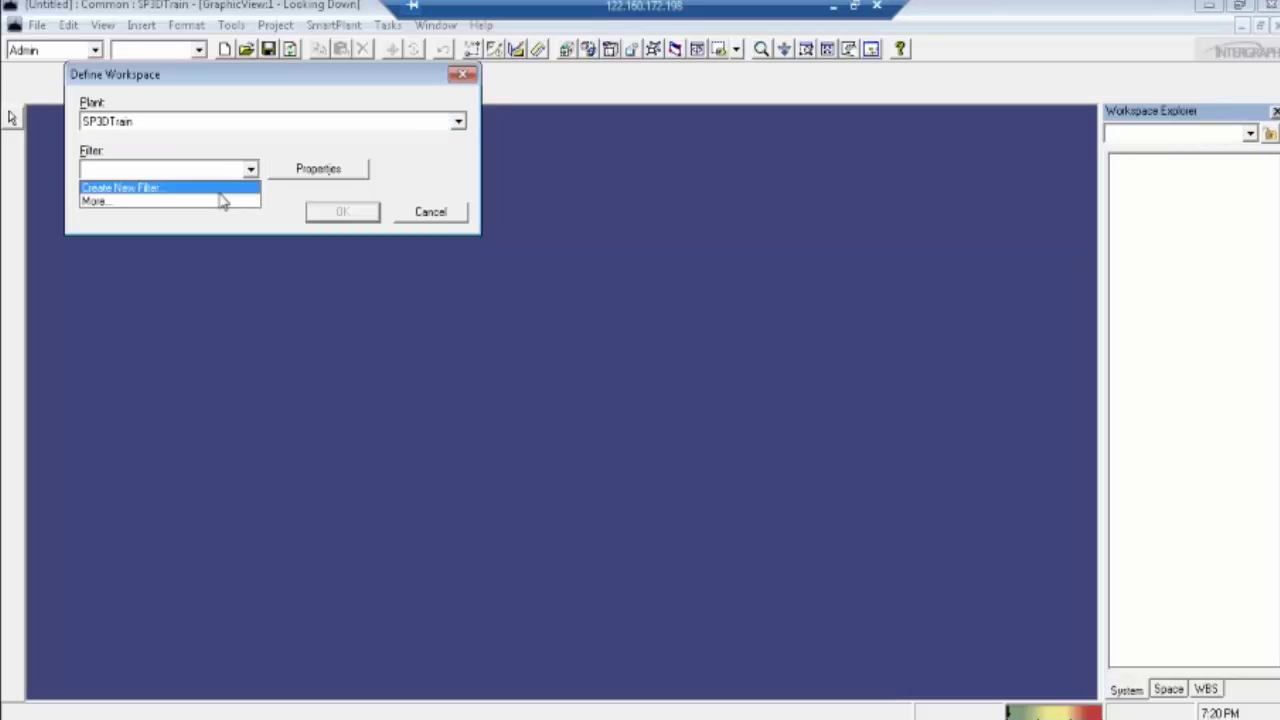
left_click(247, 224)
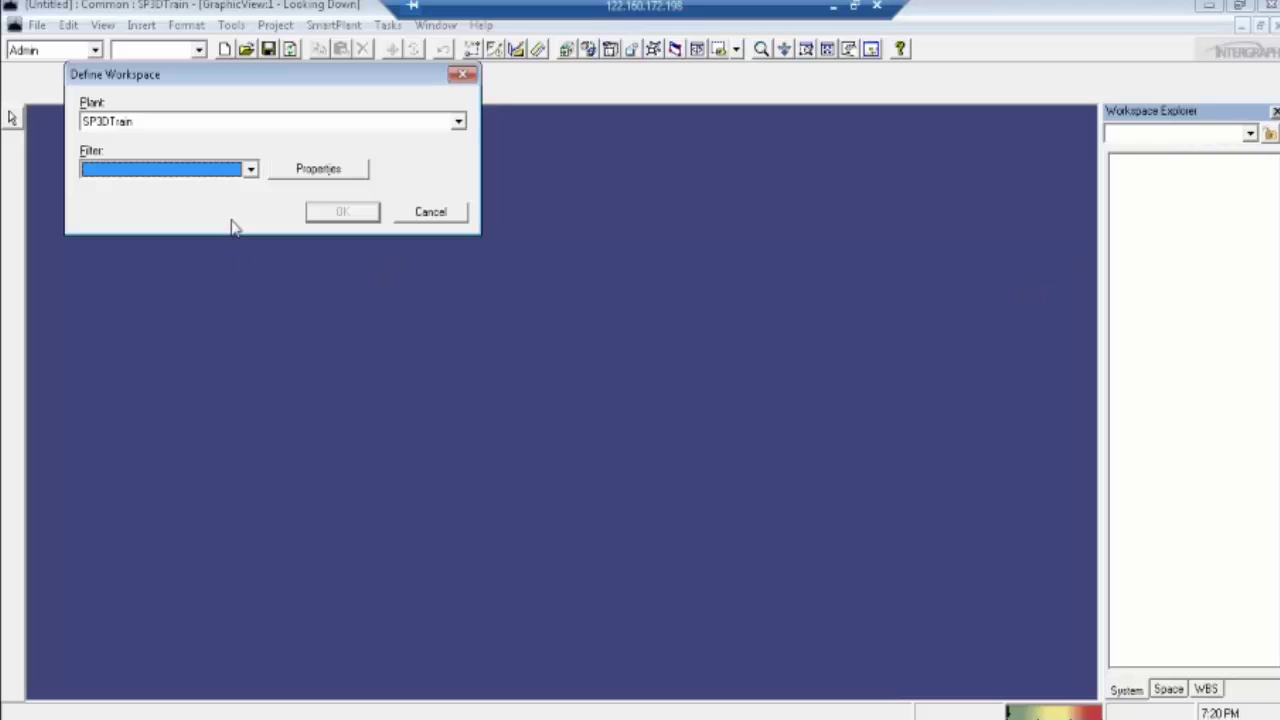
left_click(203, 177)
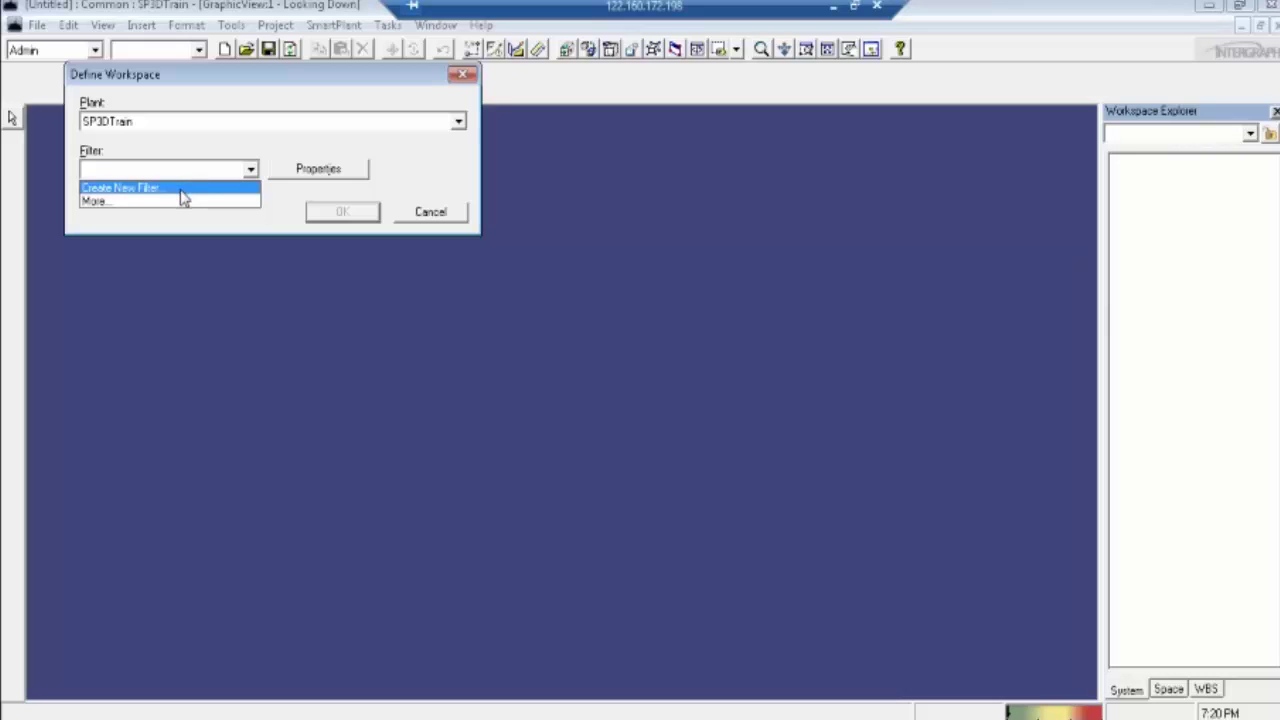
left_click(181, 190)
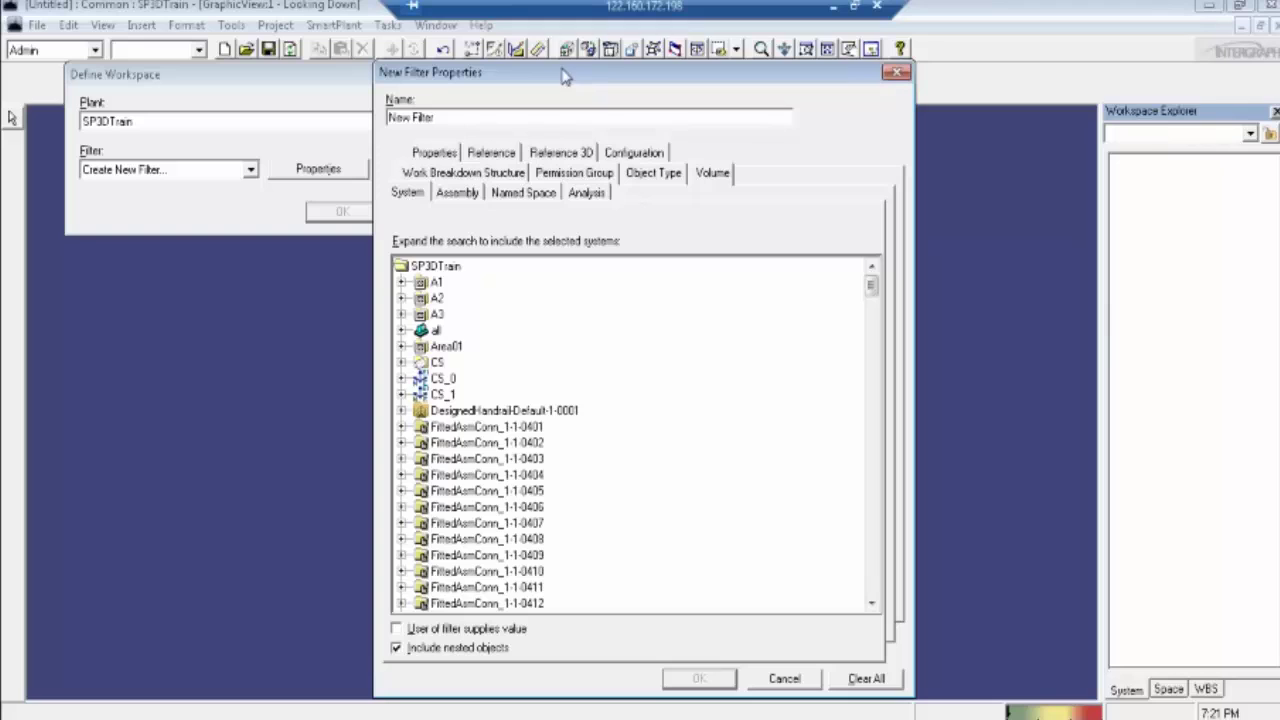
left_click_drag(563, 76, 499, 39)
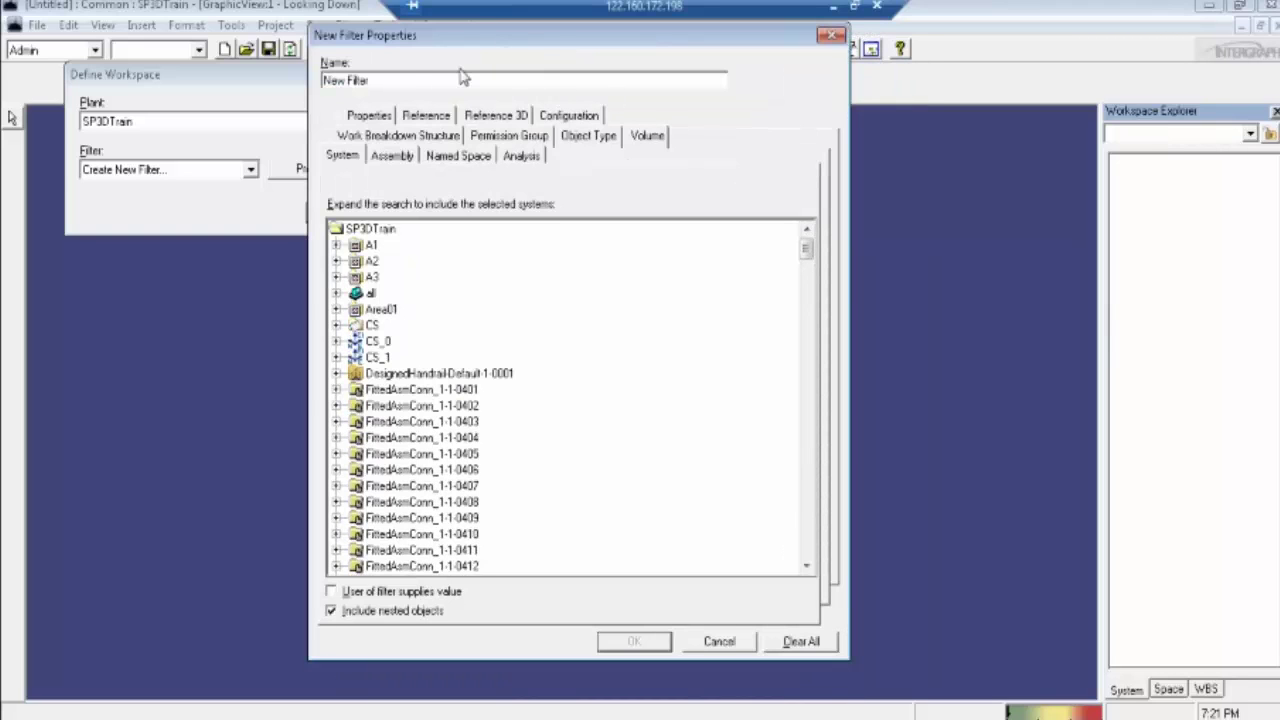
Step: Name the new filter Training13
left_click(396, 80)
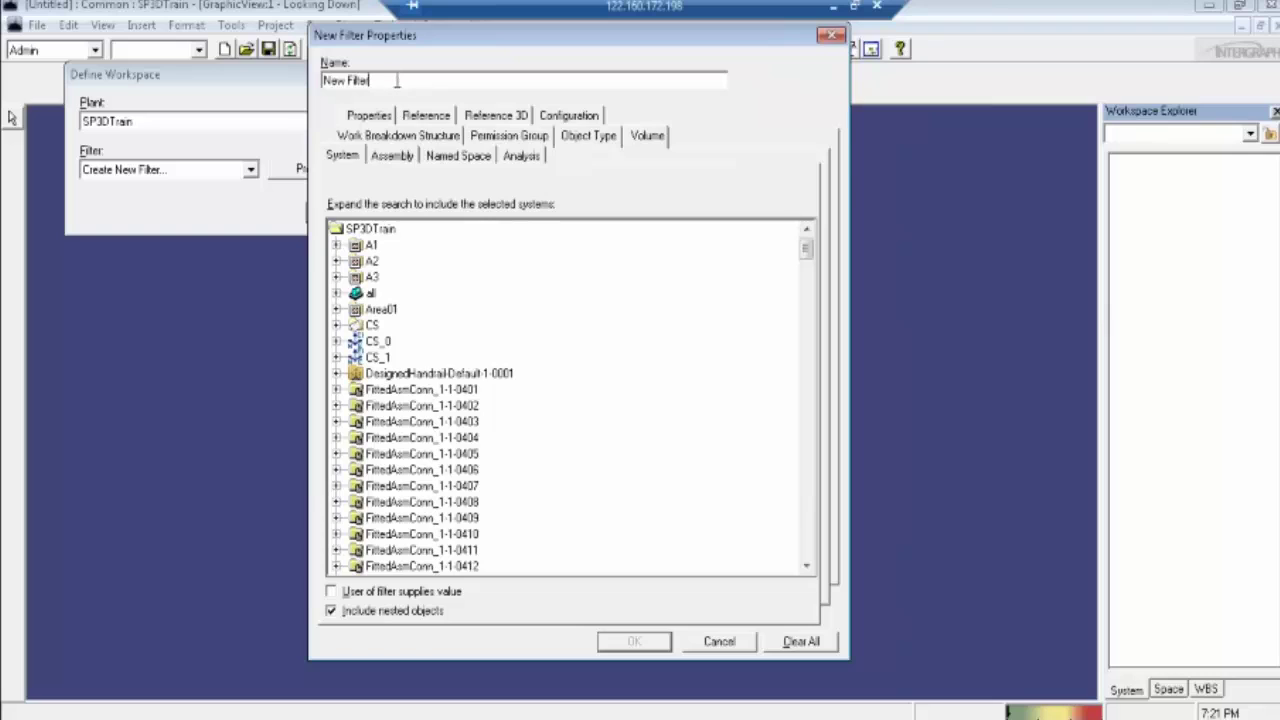
left_click_drag(316, 80, 370, 80)
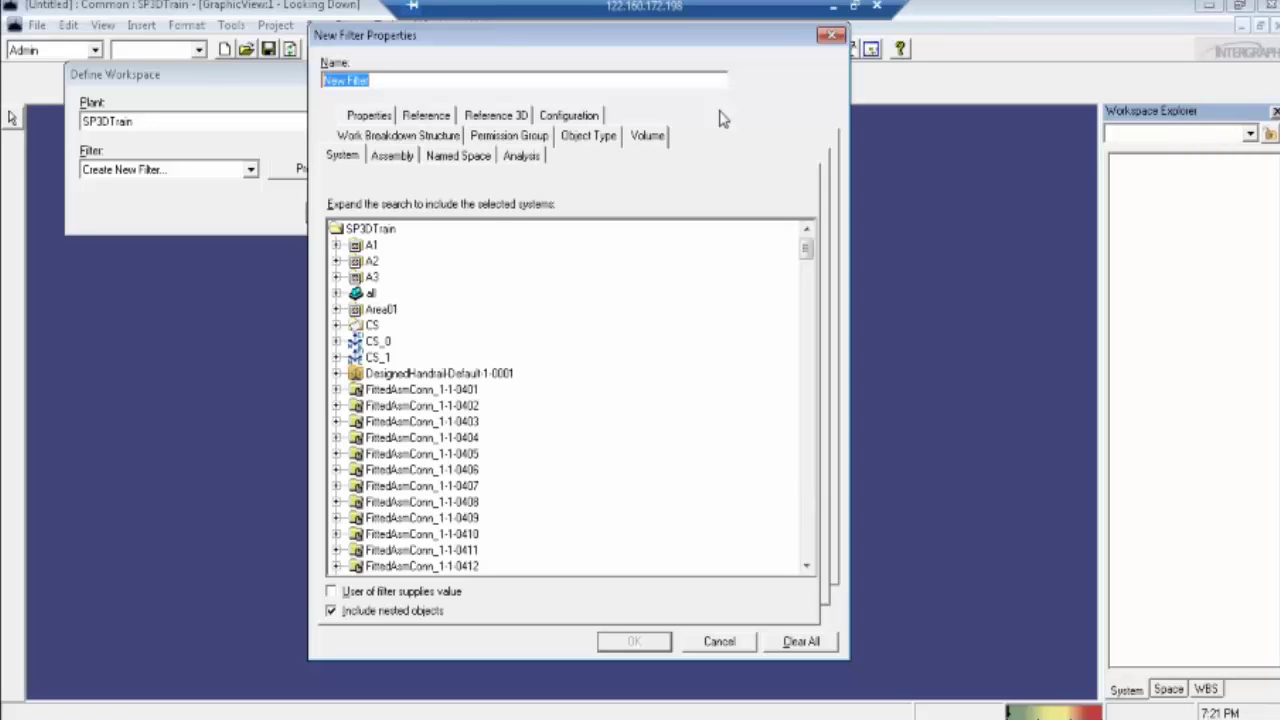
type("T")
type("es")
key("BackSpace")
type("raining13")
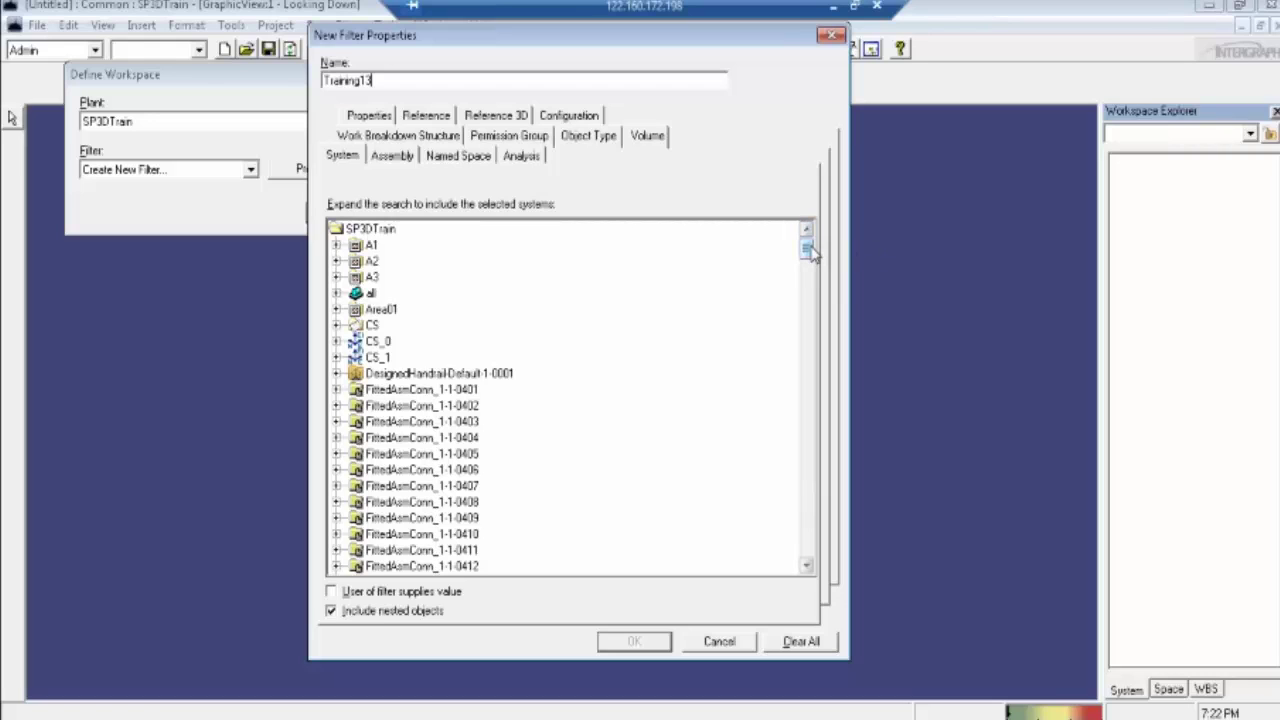
Step: Include system A1 with its nested objects in the filter and expand its unit U11 to show the discipline systems
left_click_drag(807, 253, 808, 566)
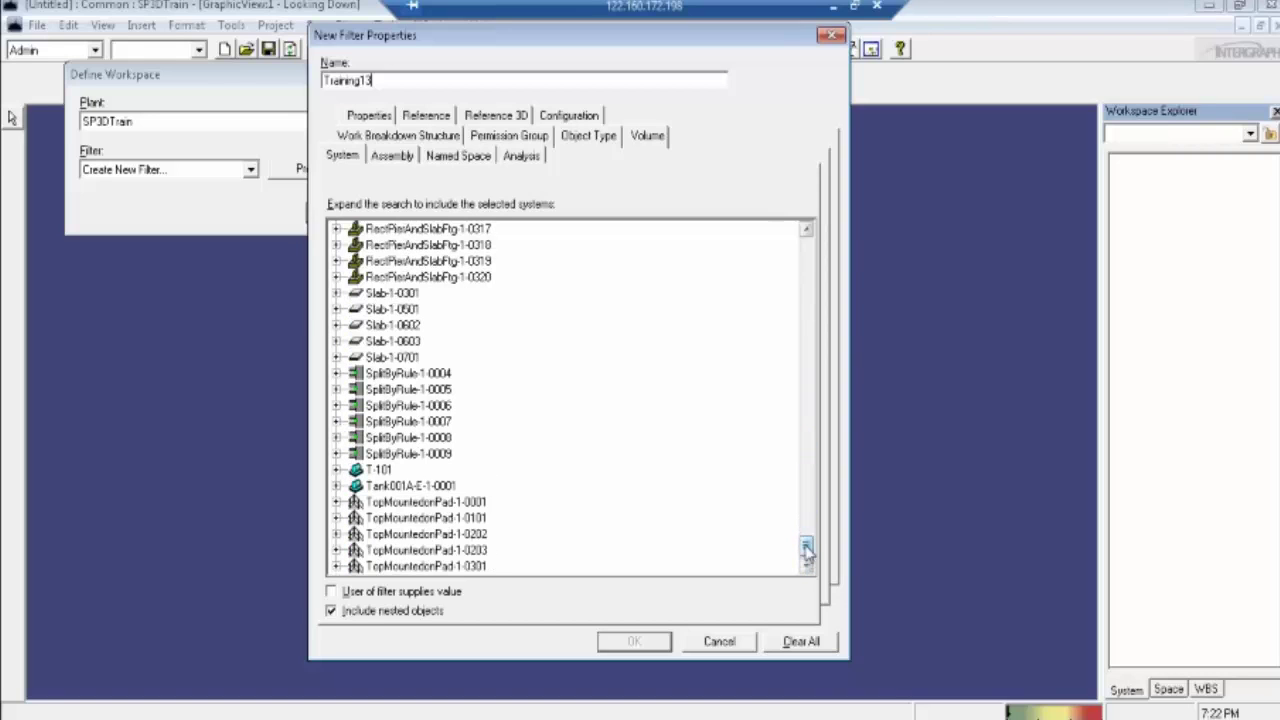
left_click_drag(807, 550, 808, 240)
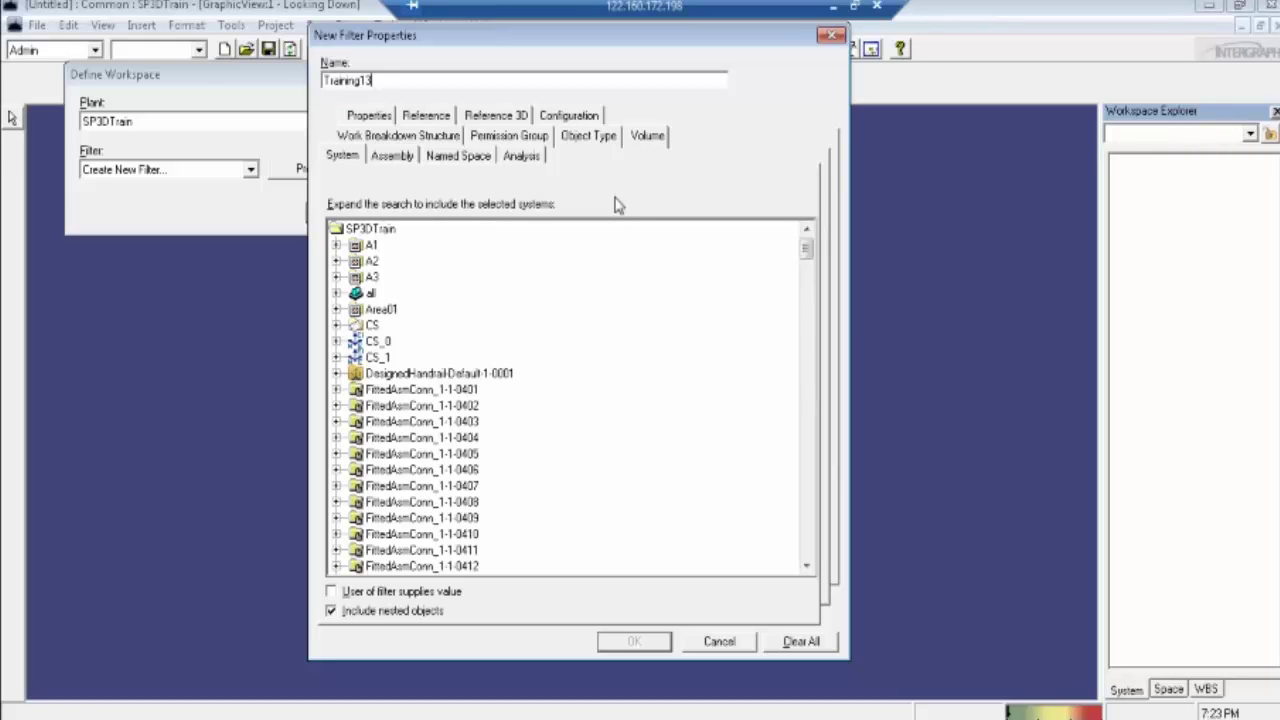
left_click(337, 246)
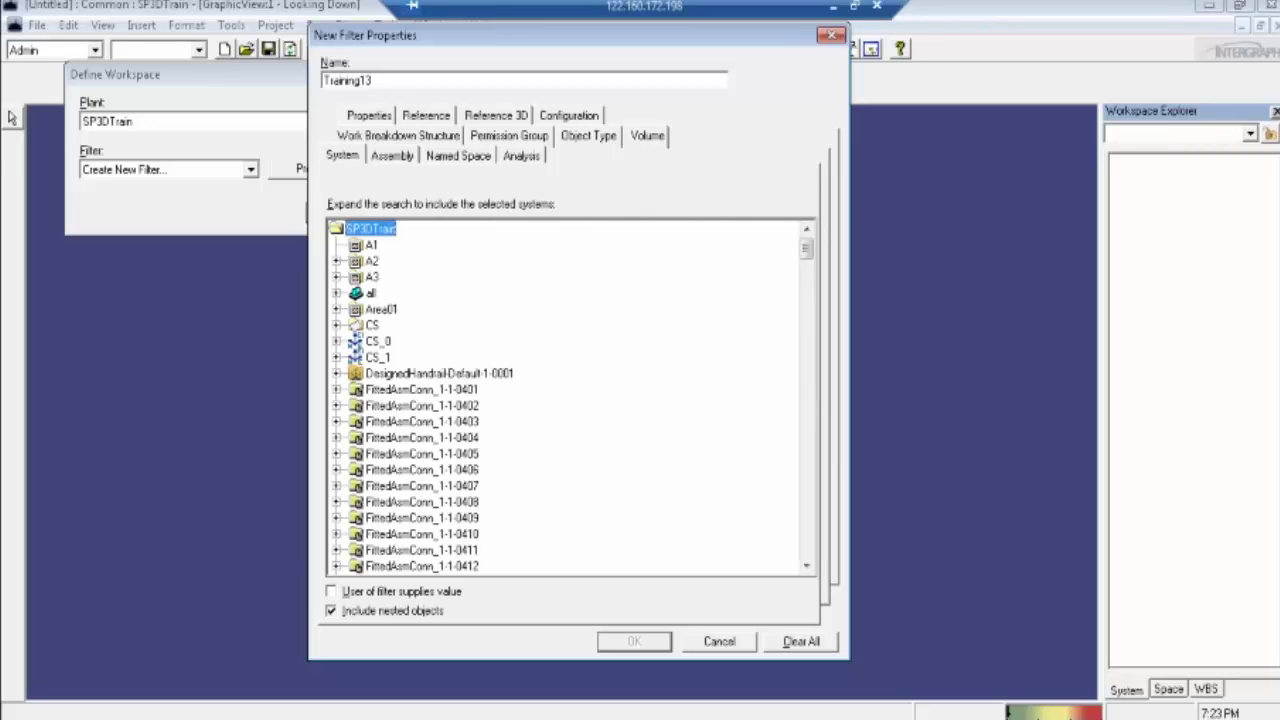
left_click(374, 245)
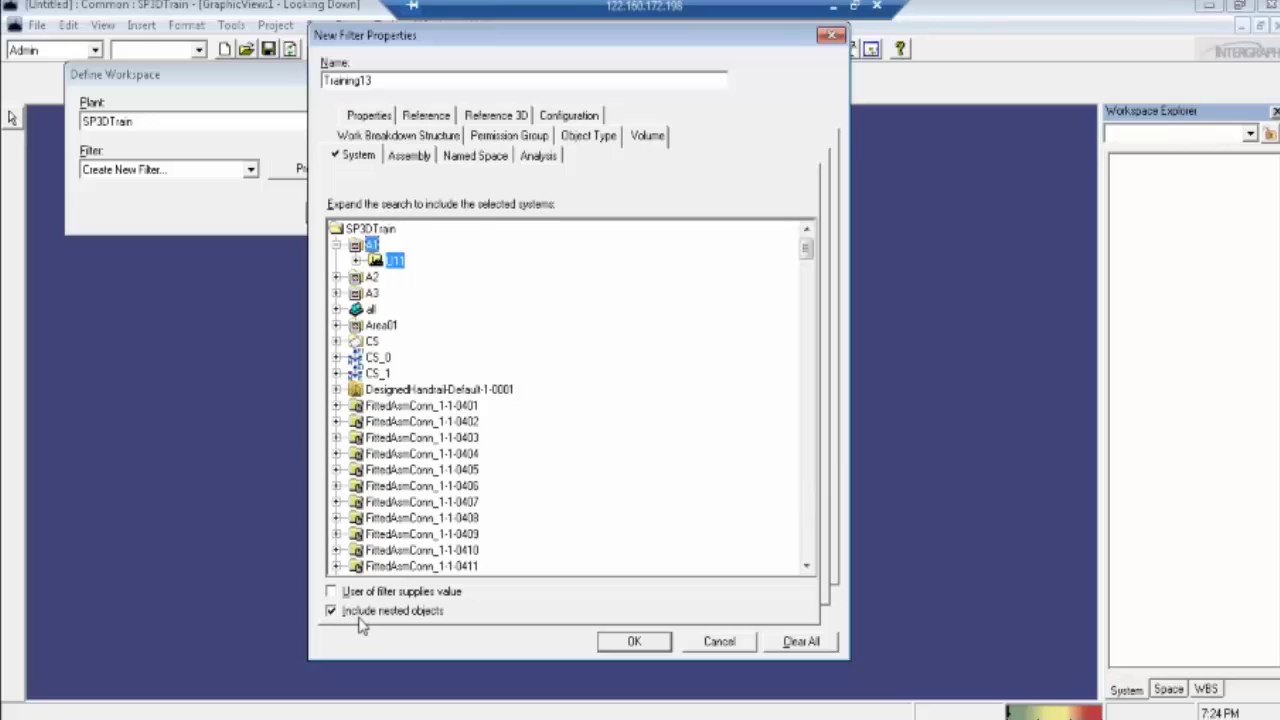
left_click(357, 260)
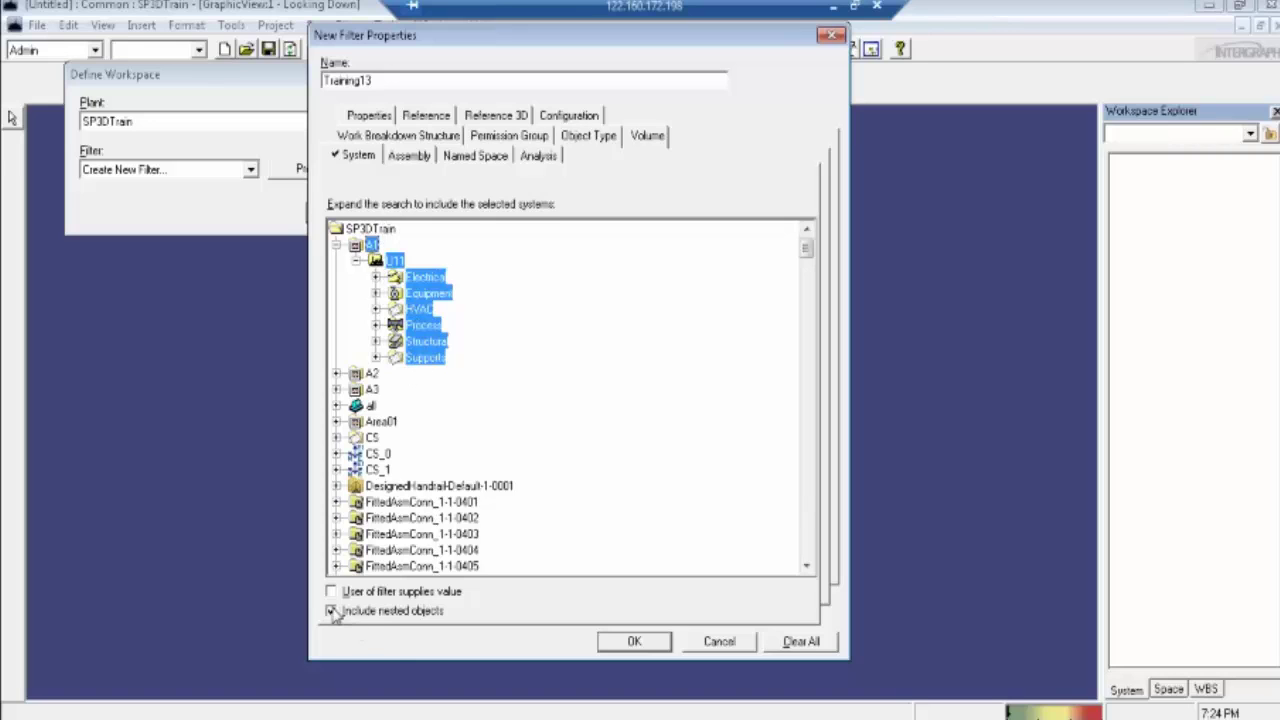
Step: Toggle nested objects off and back on for system A1, save the filter, and load the workspace with Training13
left_click(397, 611)
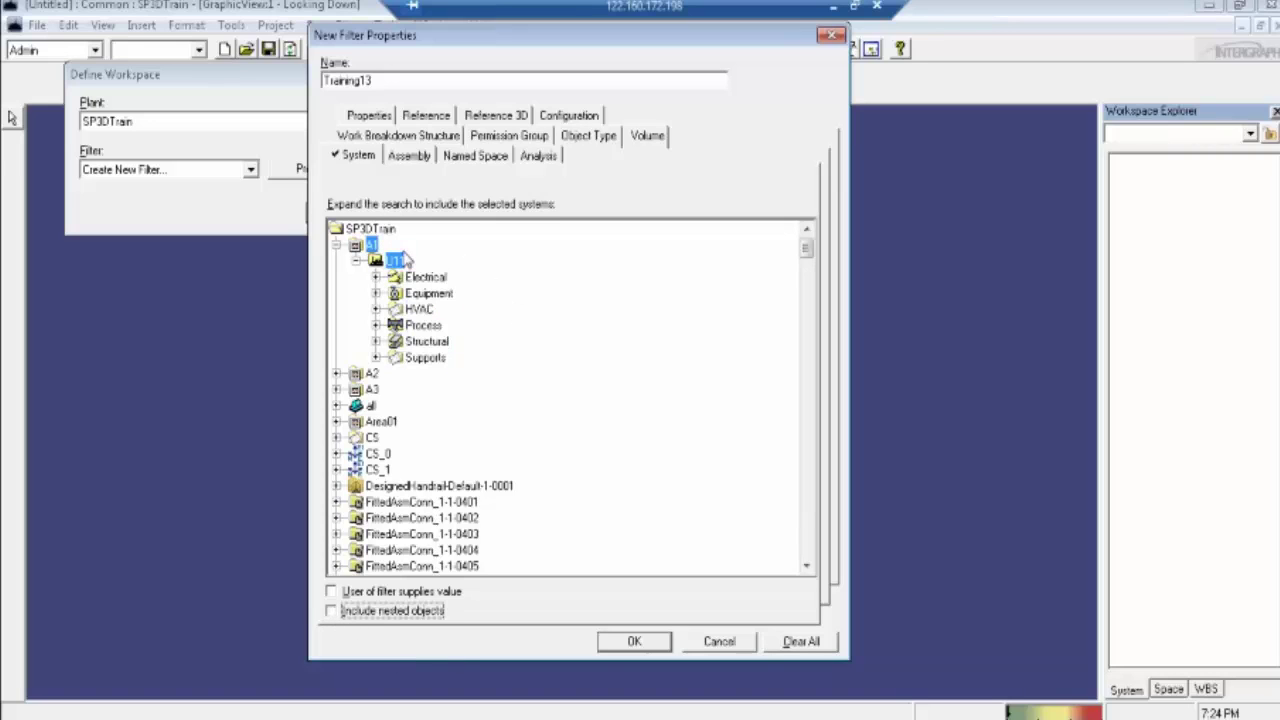
left_click(371, 246)
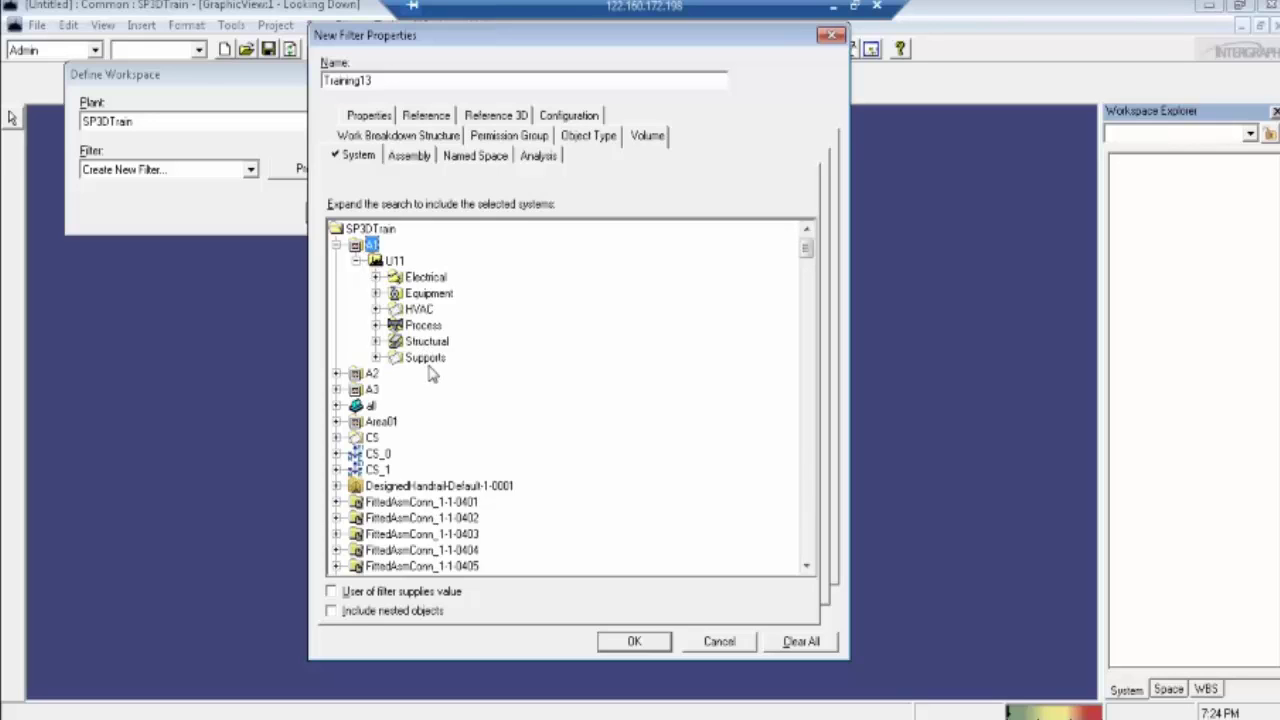
left_click(333, 611)
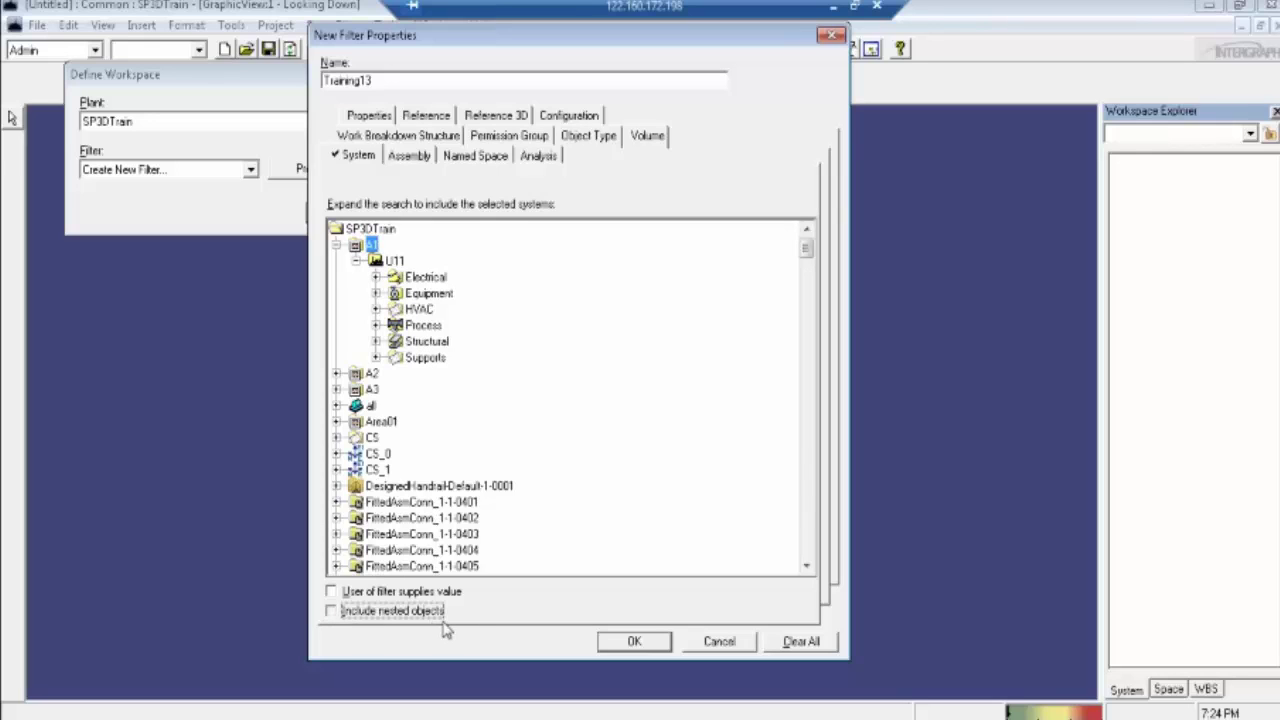
left_click(384, 246)
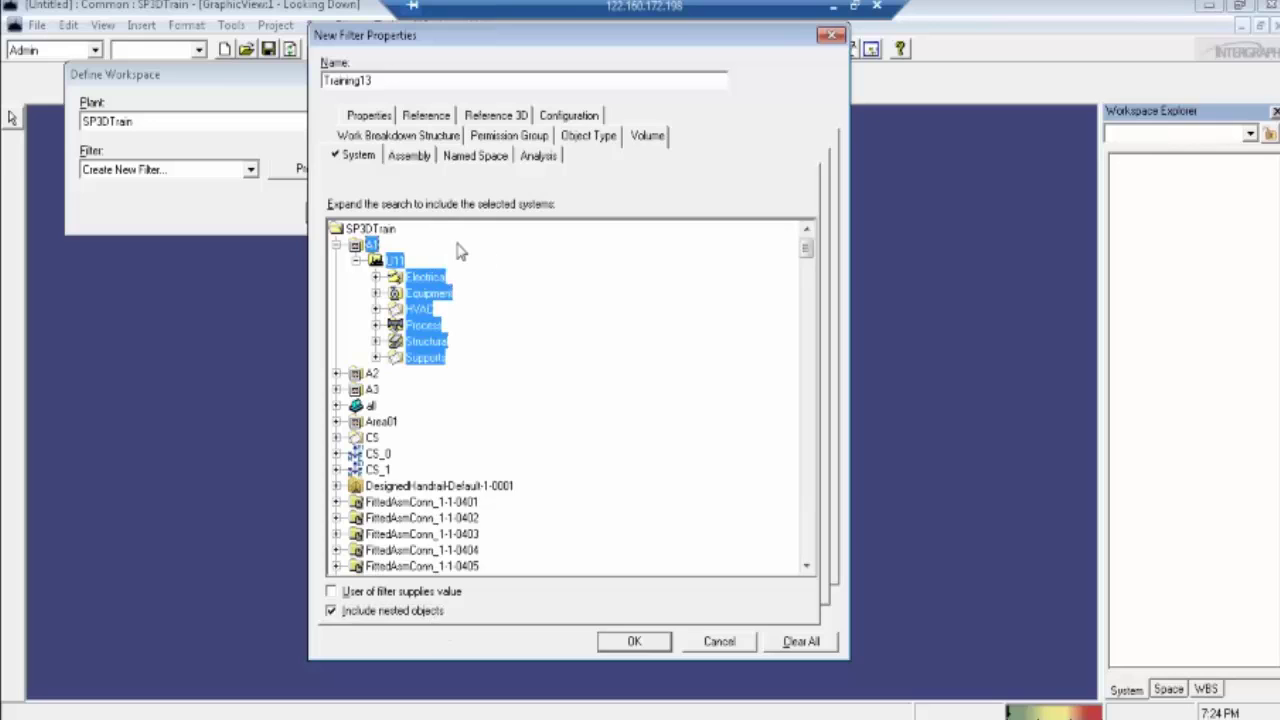
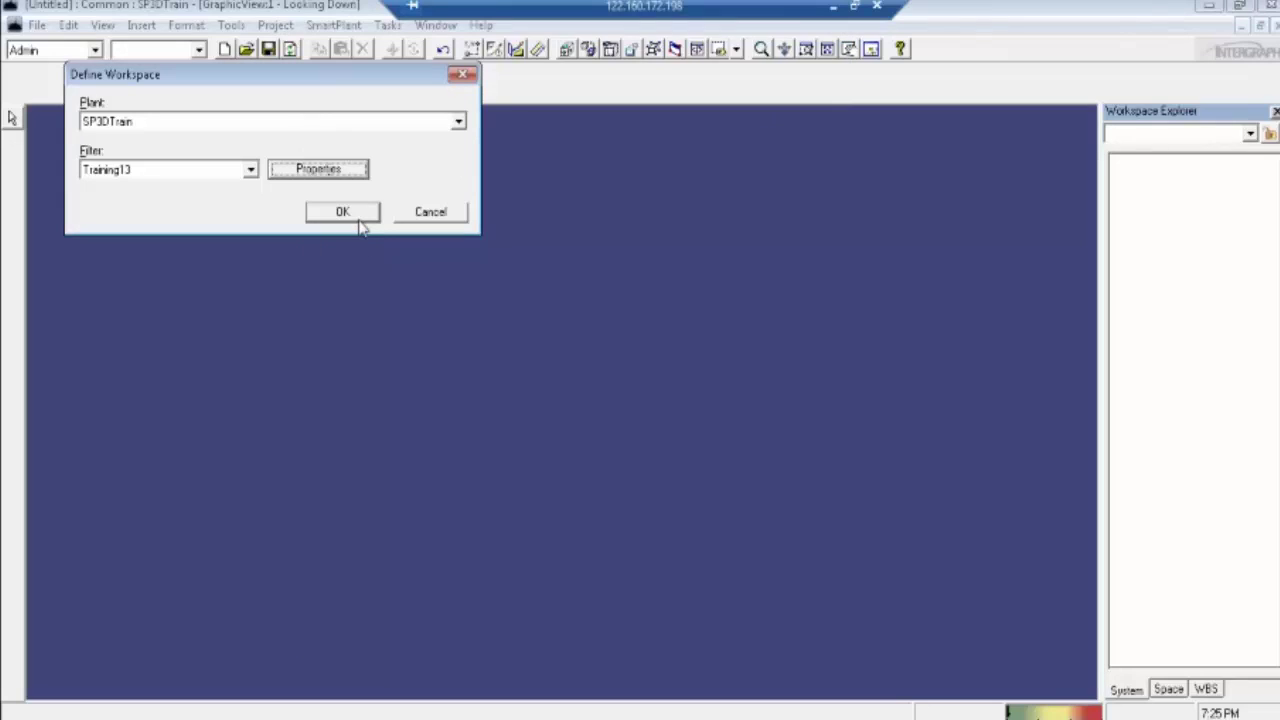
left_click(358, 222)
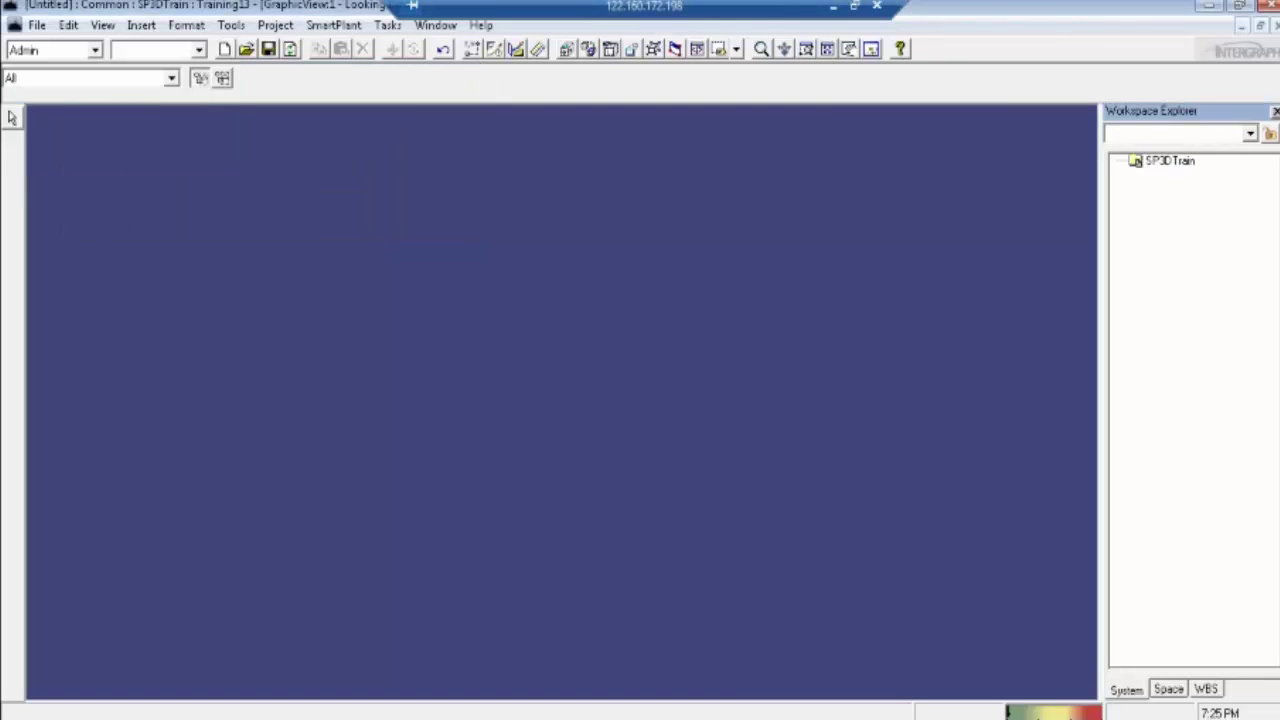
Step: Select the SP3DTrain plant root in the Workspace Explorer and widen the explorer
left_click(1168, 160)
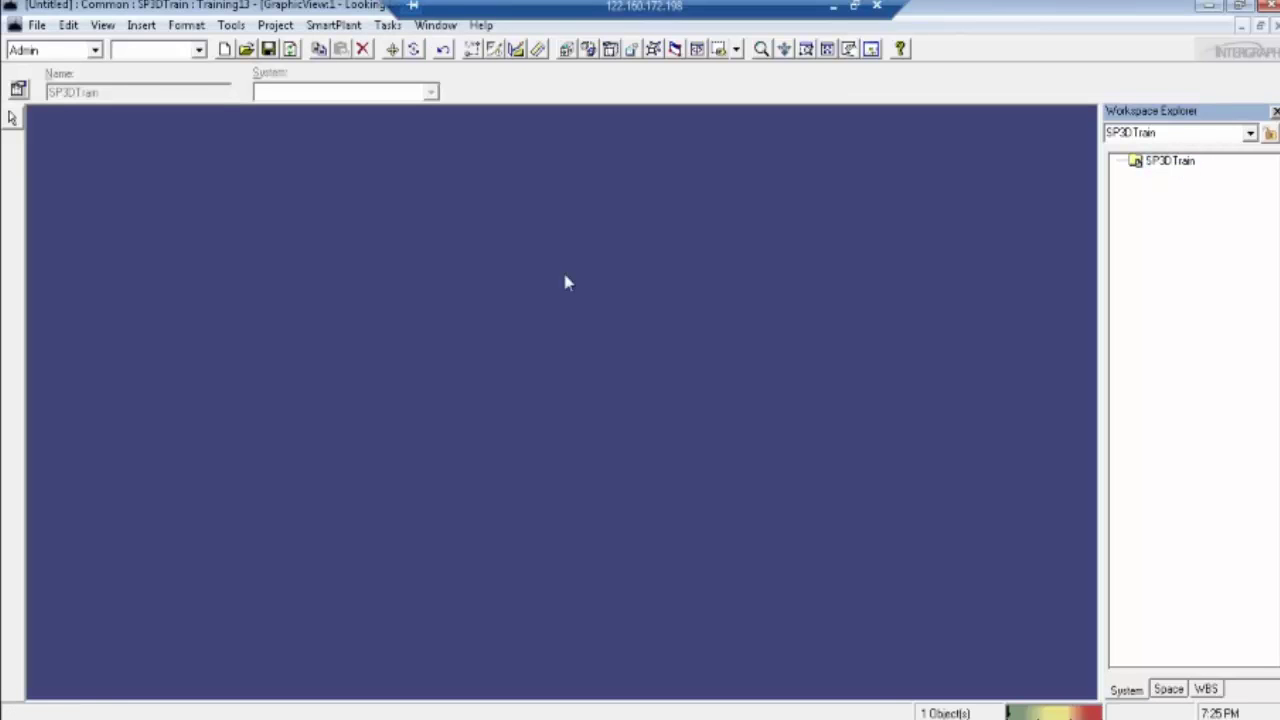
key("Escape")
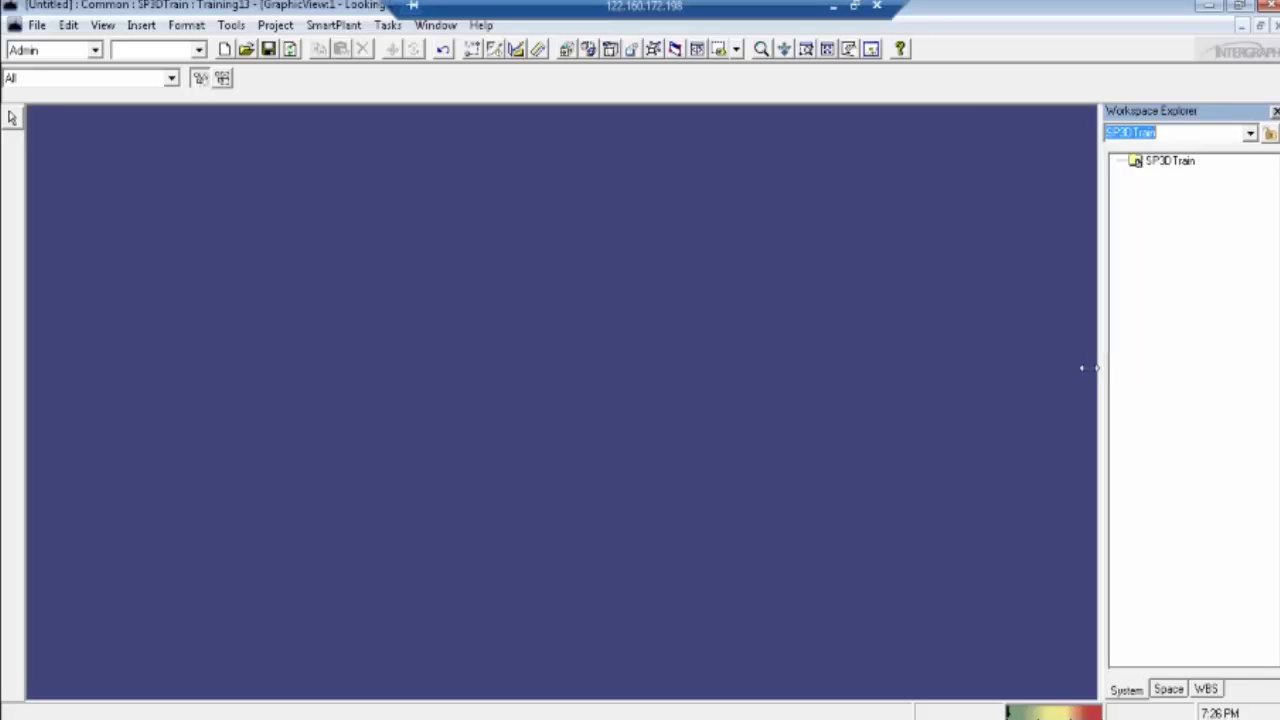
left_click(1168, 160)
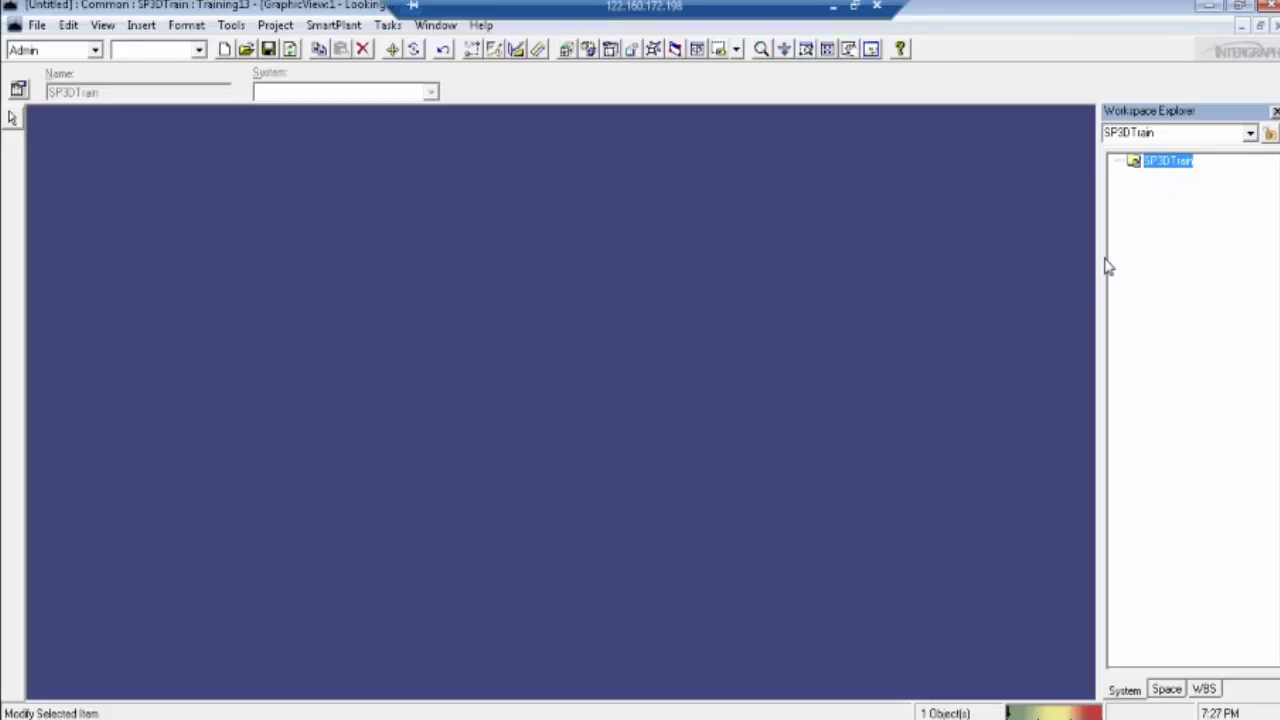
left_click_drag(1103, 263, 1006, 265)
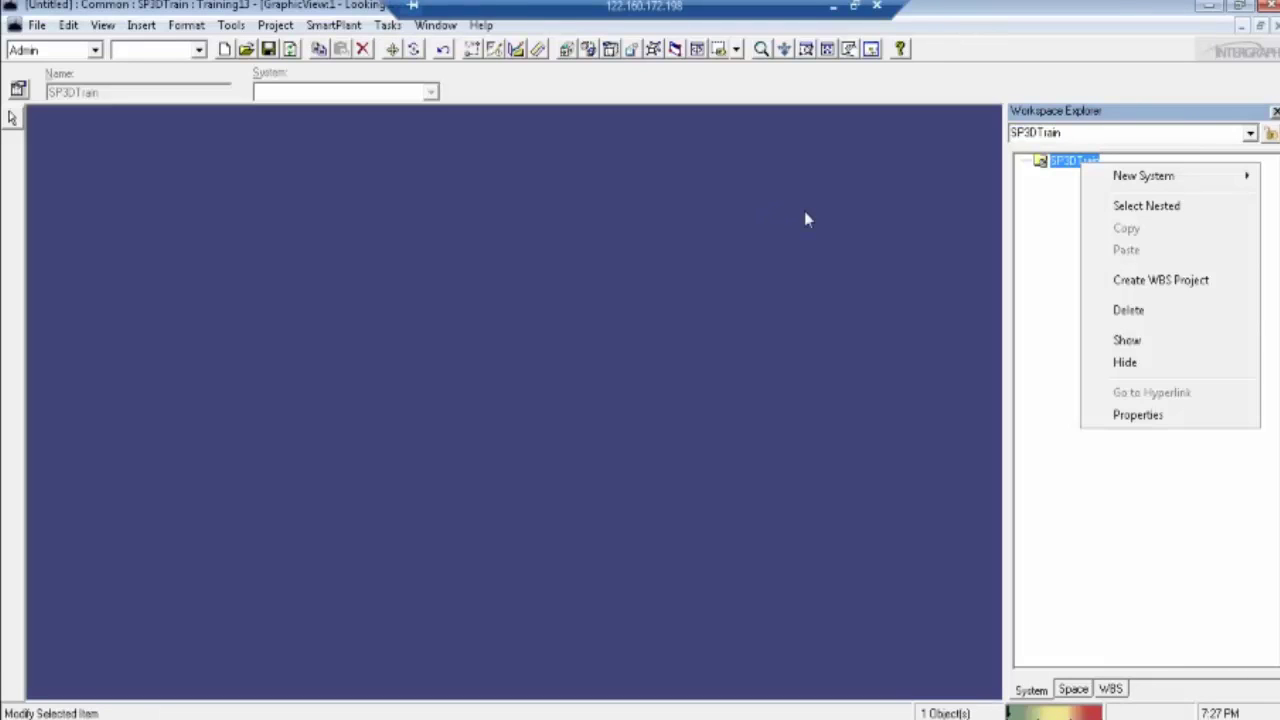
Step: Create a new area system named ETP under the SP3DTrain plant root
left_click(946, 247)
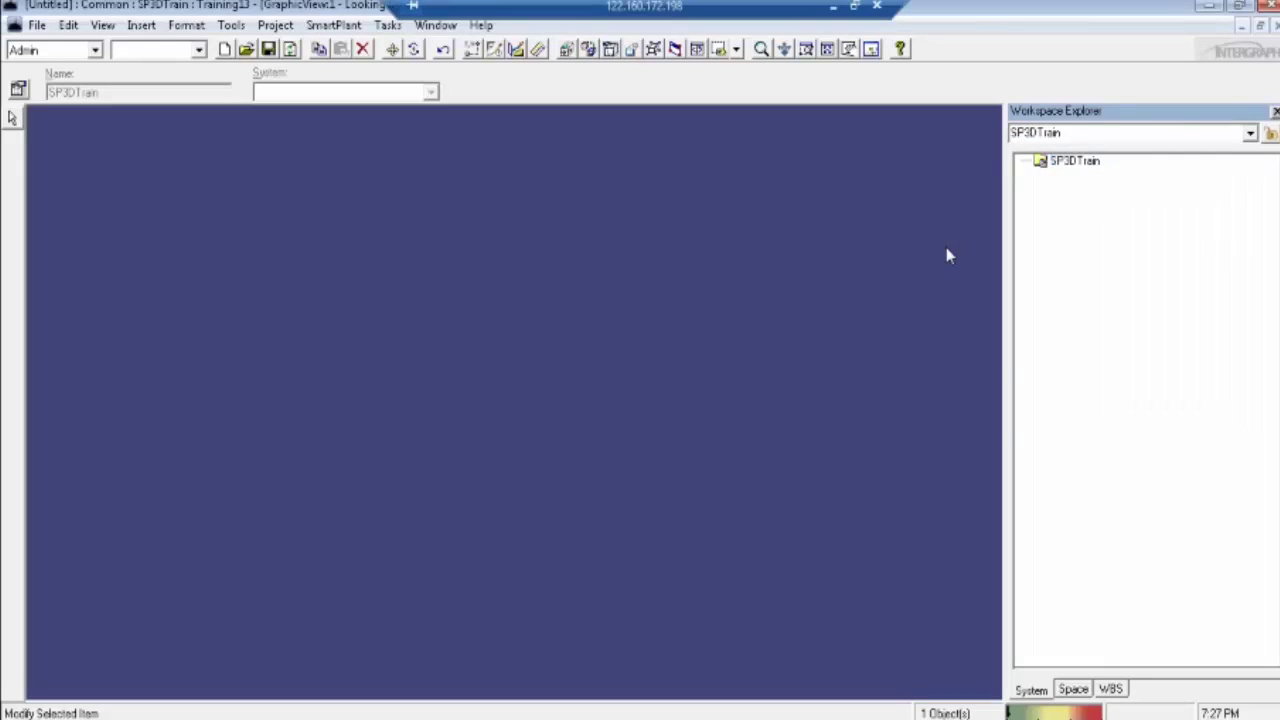
left_click(1074, 162)
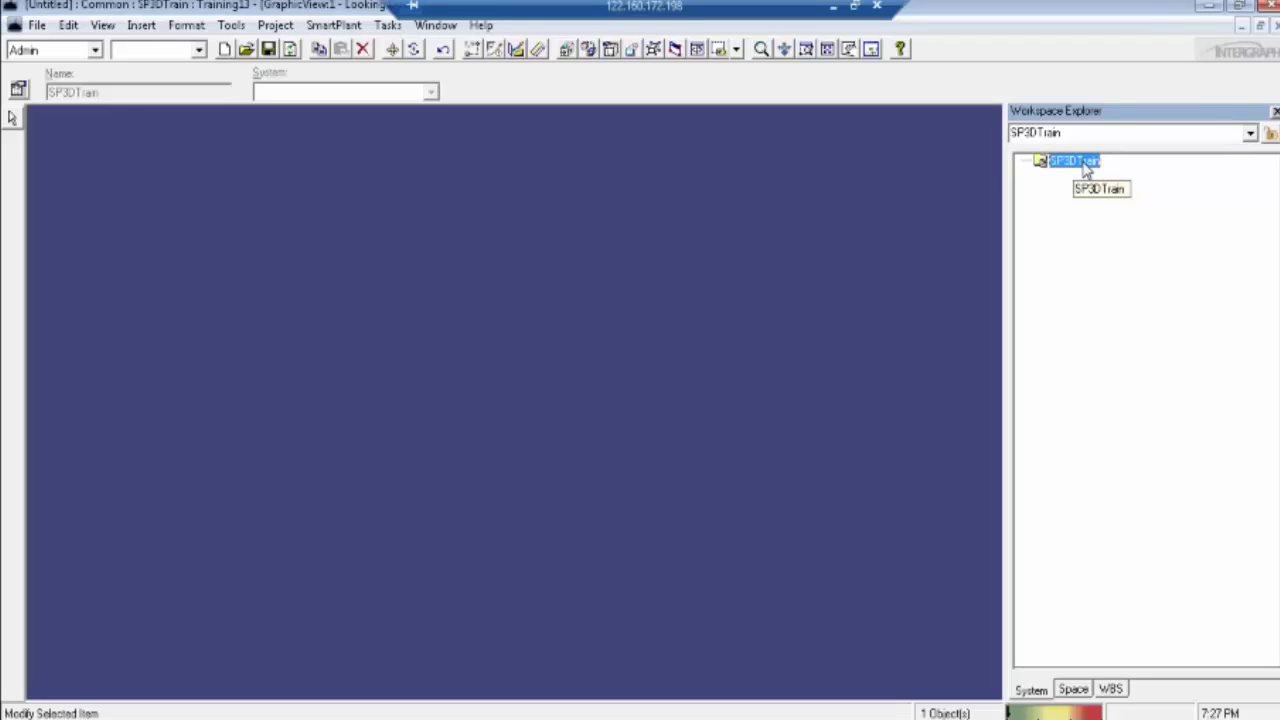
right_click(1086, 172)
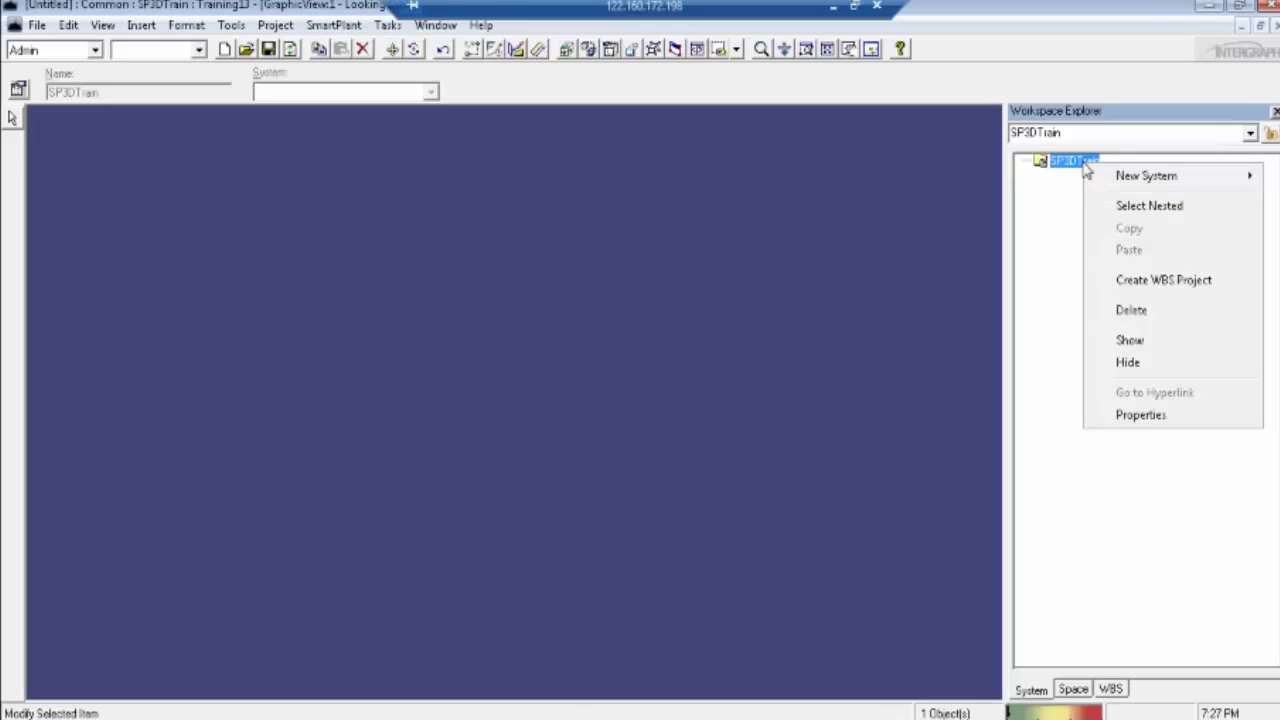
mouse_move(1120, 183)
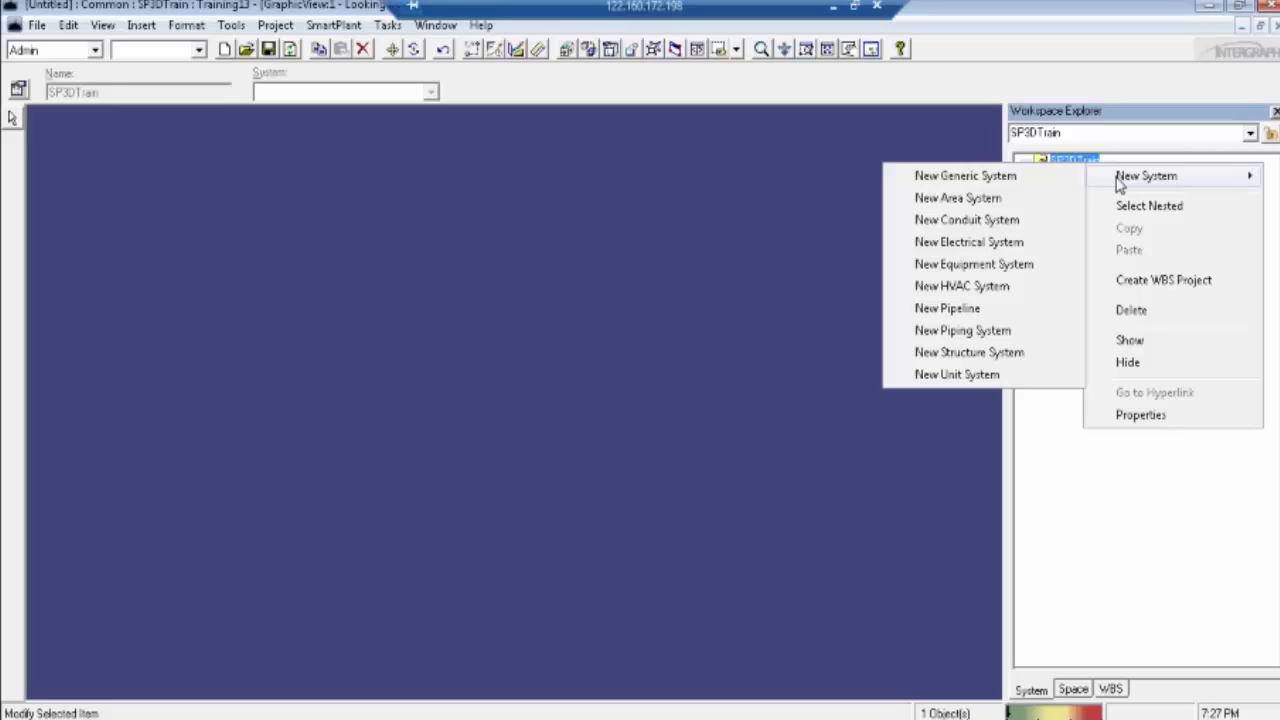
left_click(1000, 199)
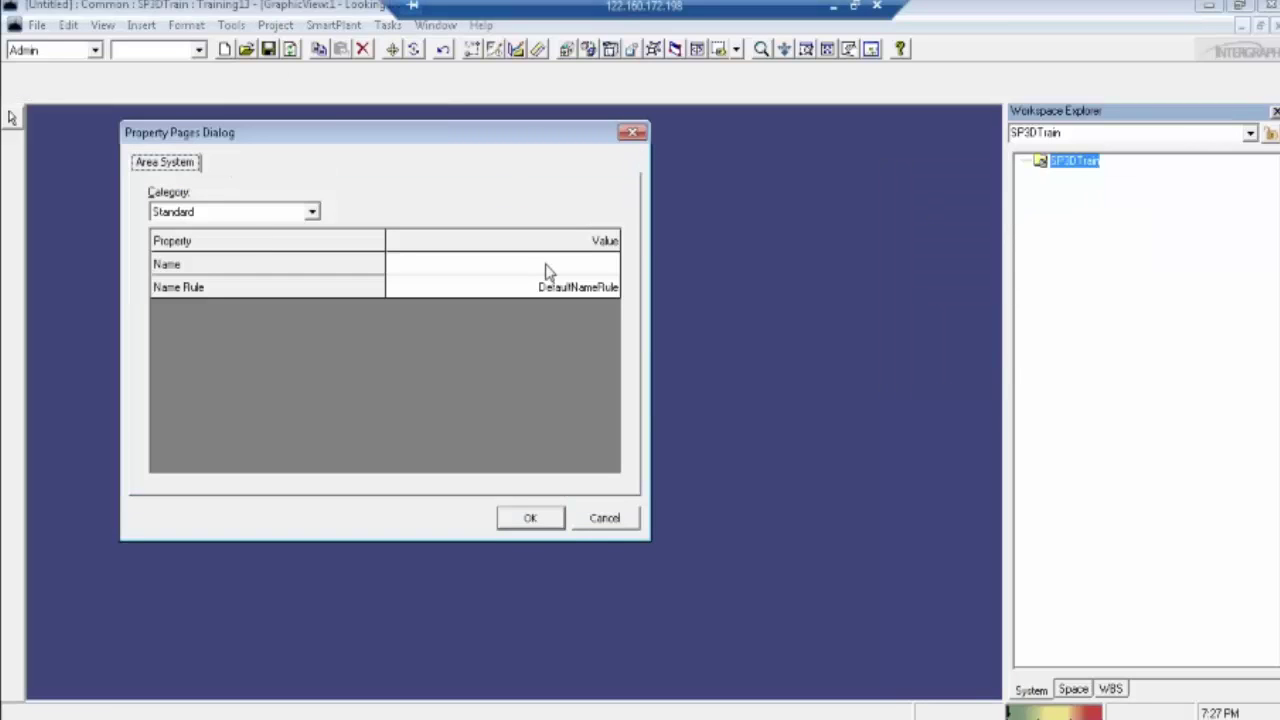
left_click(583, 266)
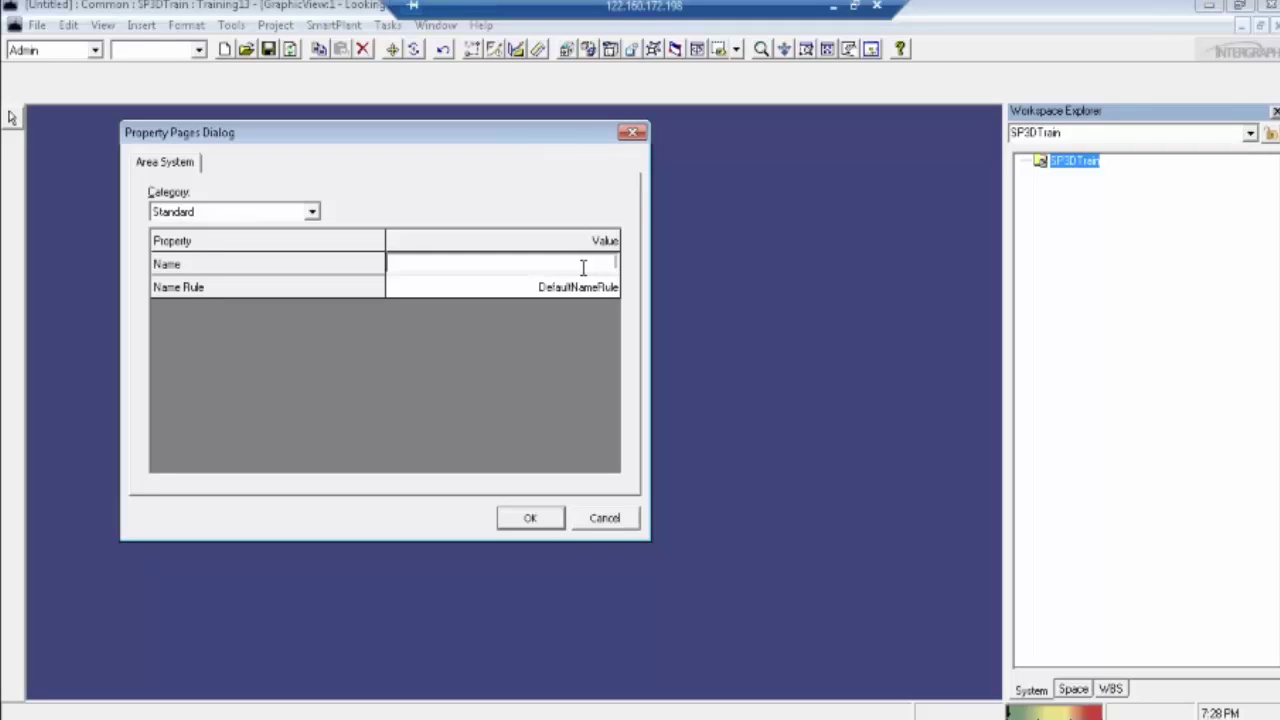
type("ETR")
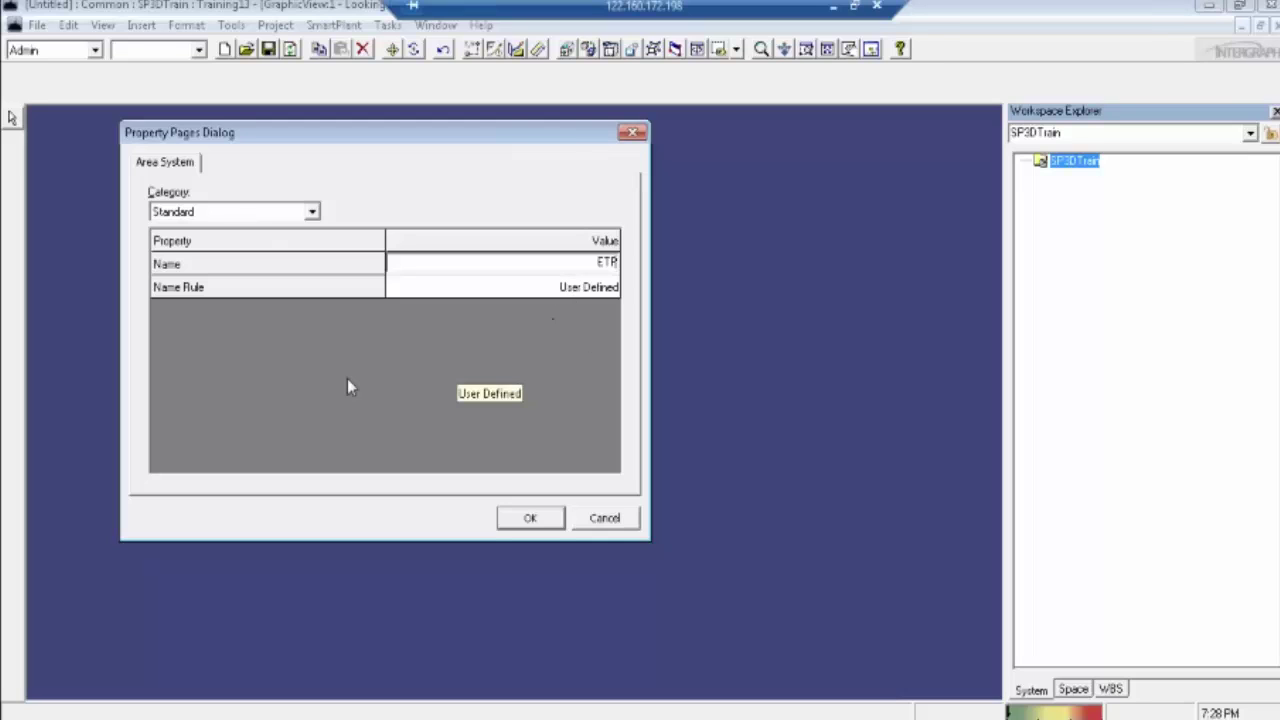
left_click(540, 520)
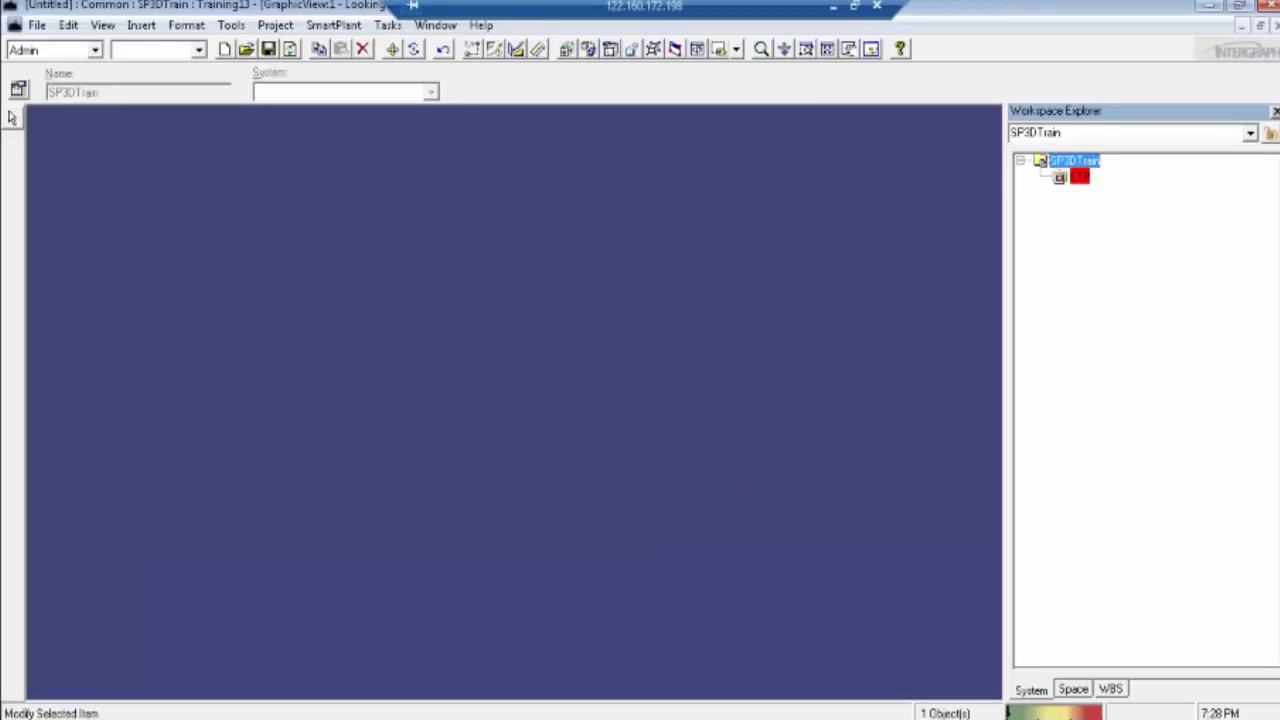
Step: Create a new unit system named Unit-1 under the ETP area system
left_click(1080, 178)
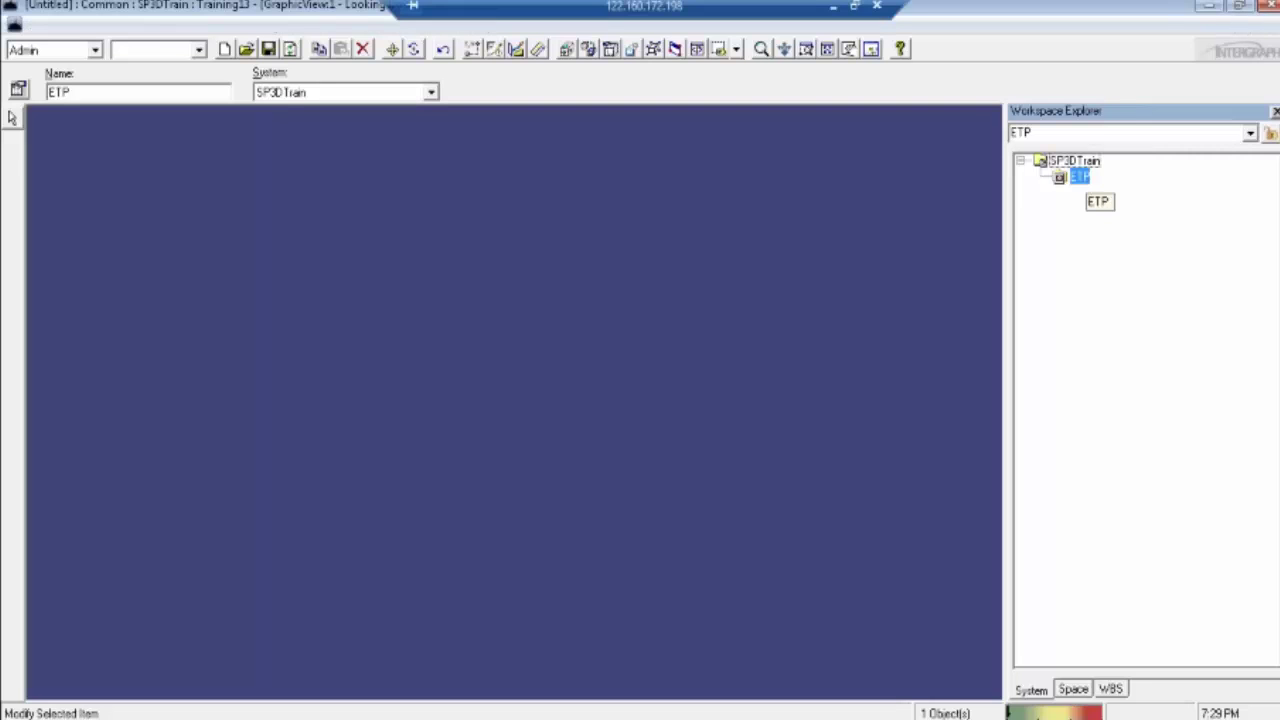
right_click(1082, 182)
mouse_move(1112, 196)
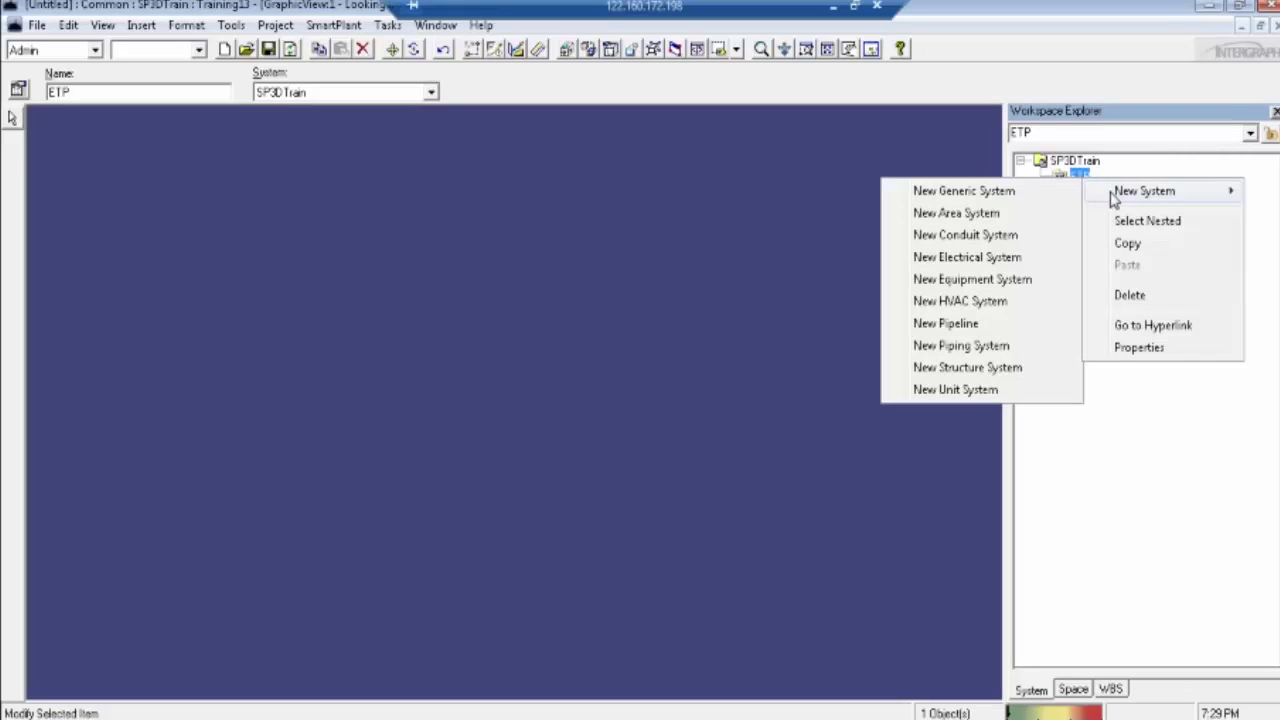
left_click(1012, 392)
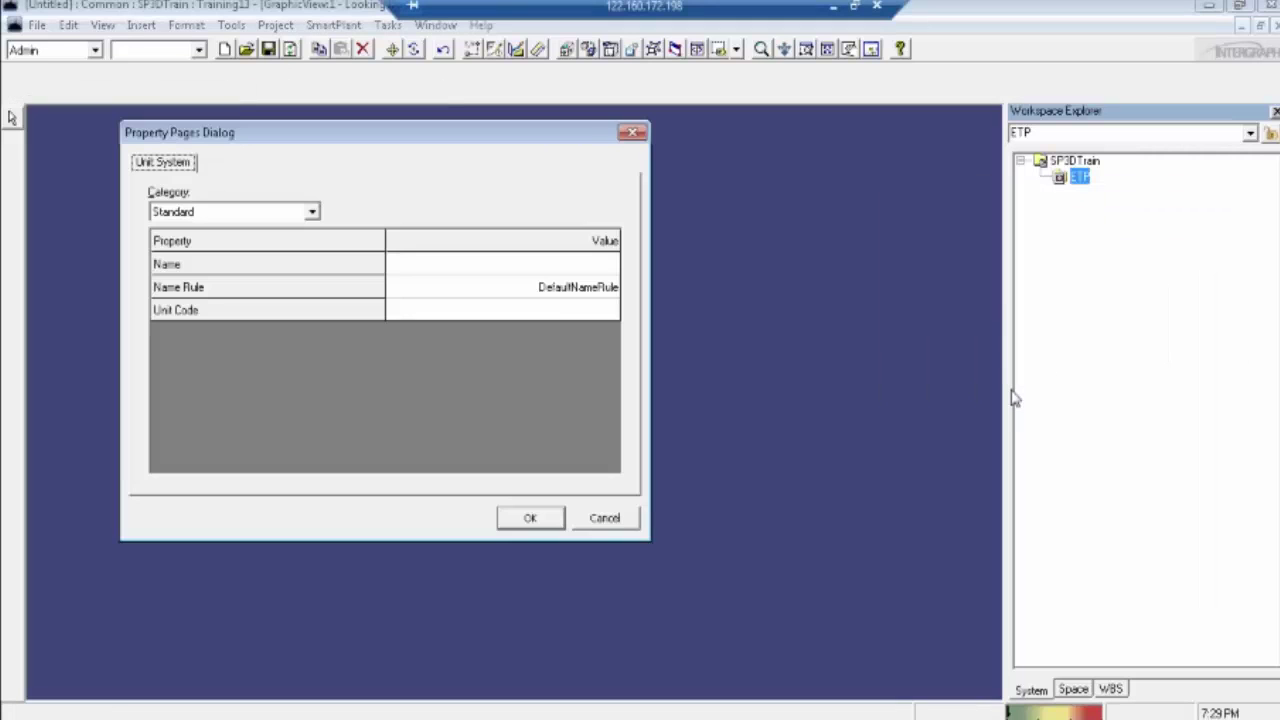
left_click(560, 264)
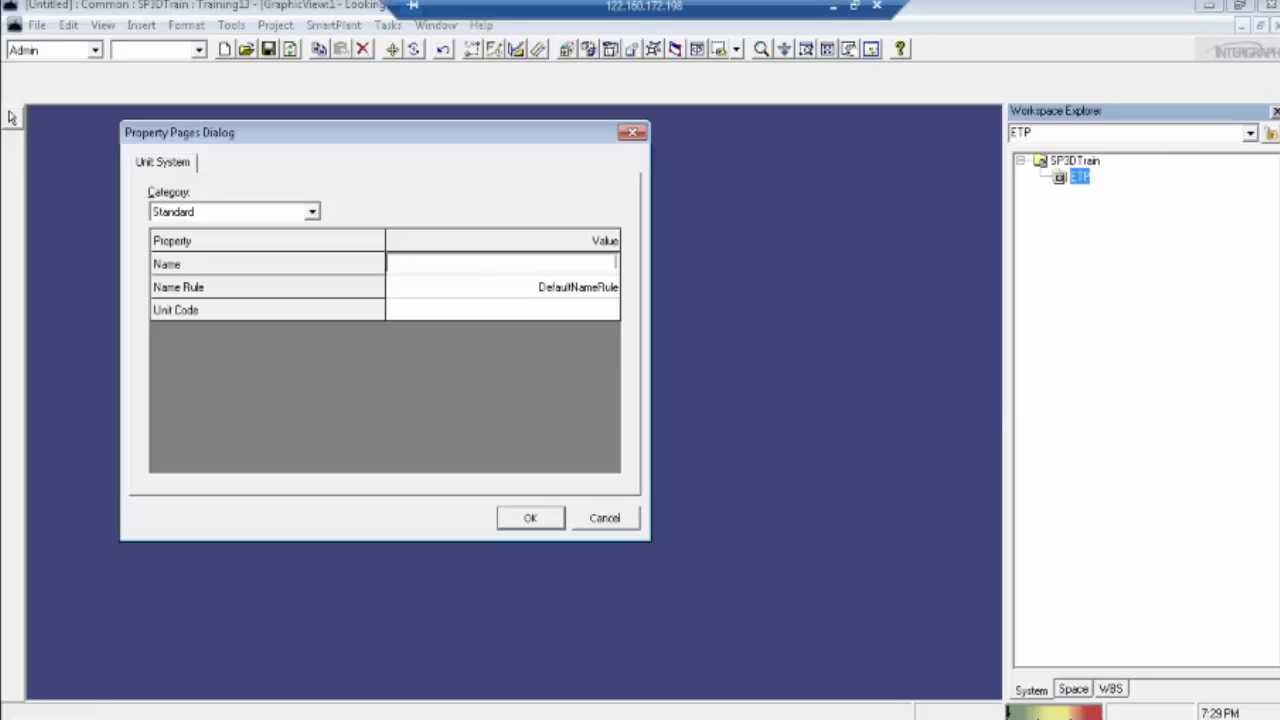
type("u")
key("BackSpace")
type("Unit")
key("Return")
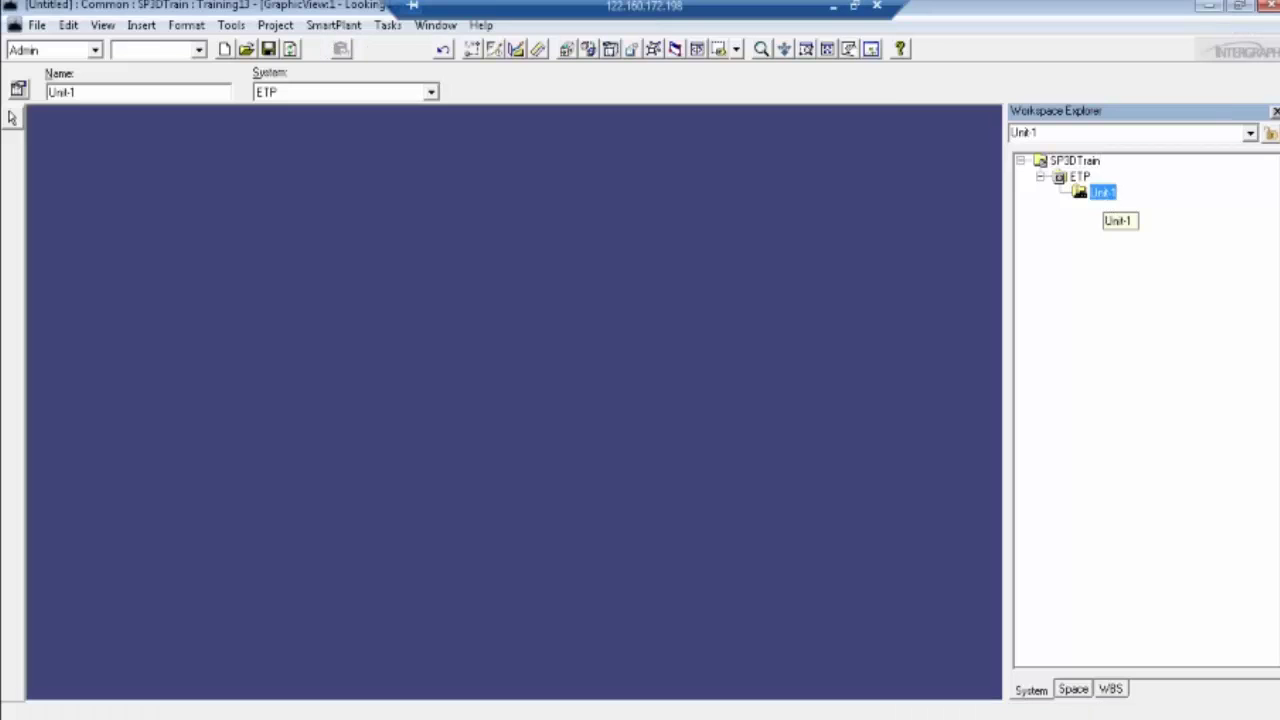
Step: Create a new piping system named Piping under Unit-1
right_click(1103, 192)
mouse_move(1130, 212)
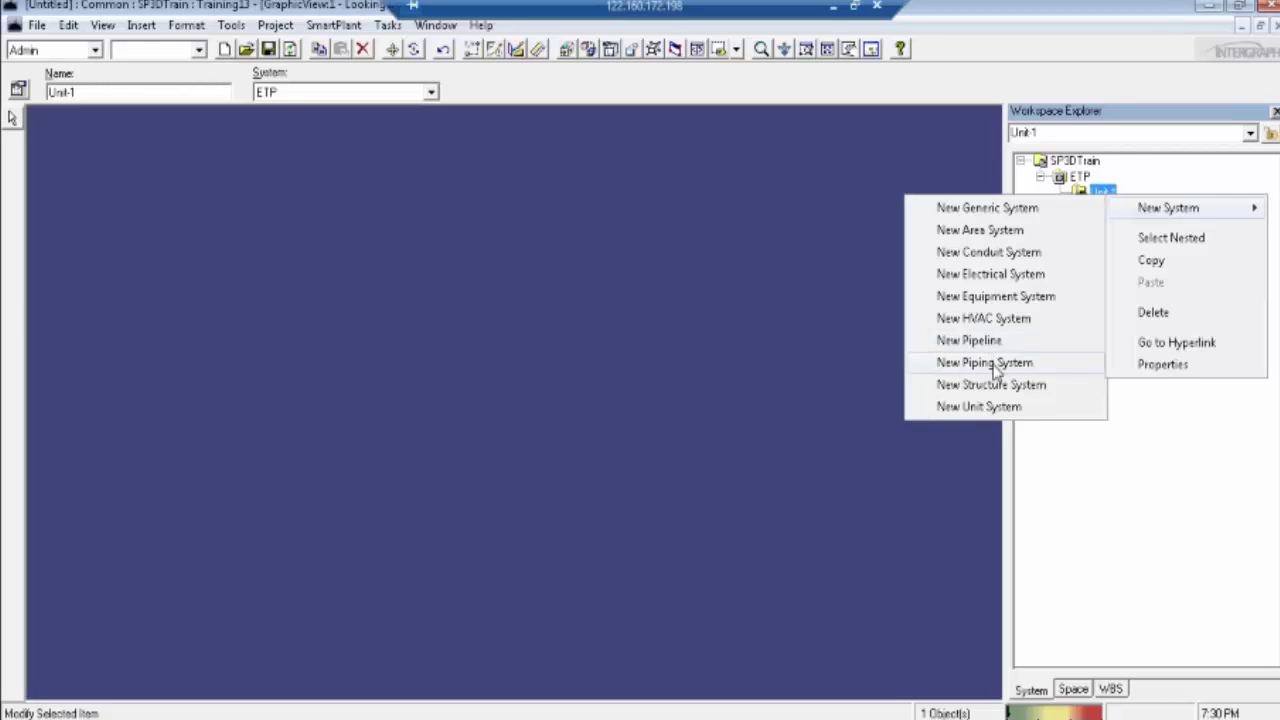
left_click(995, 366)
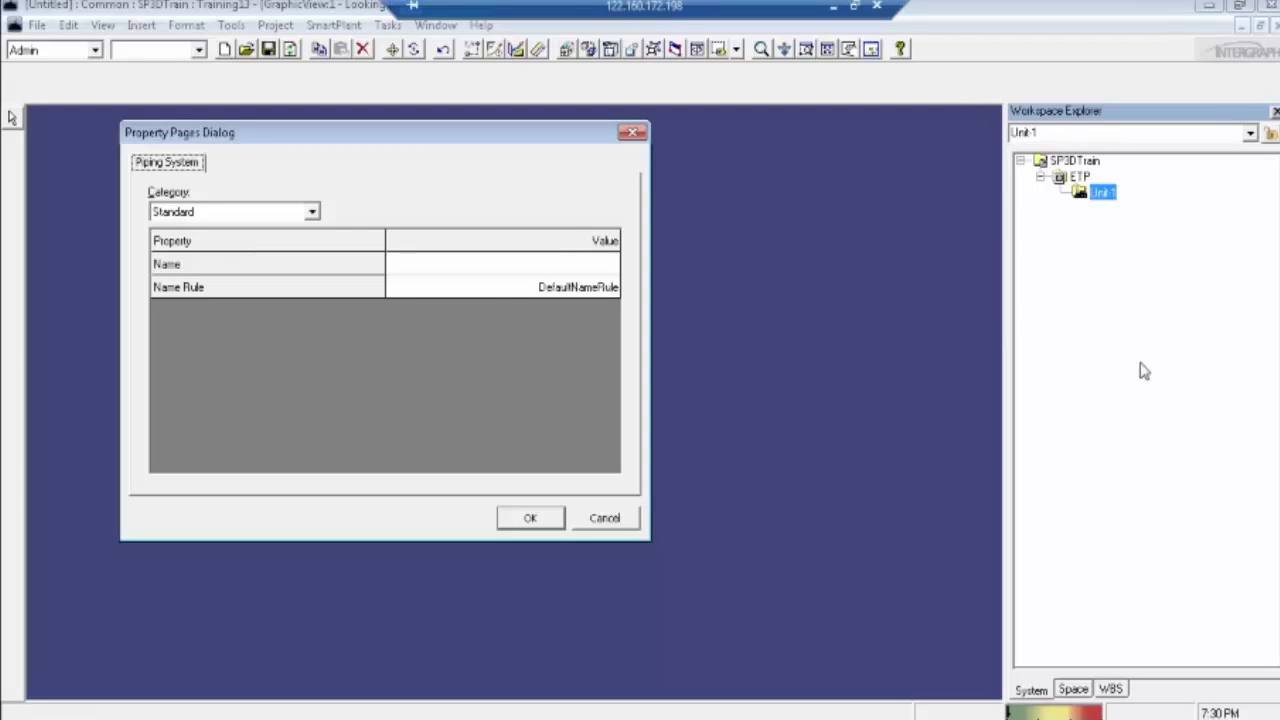
left_click(540, 264)
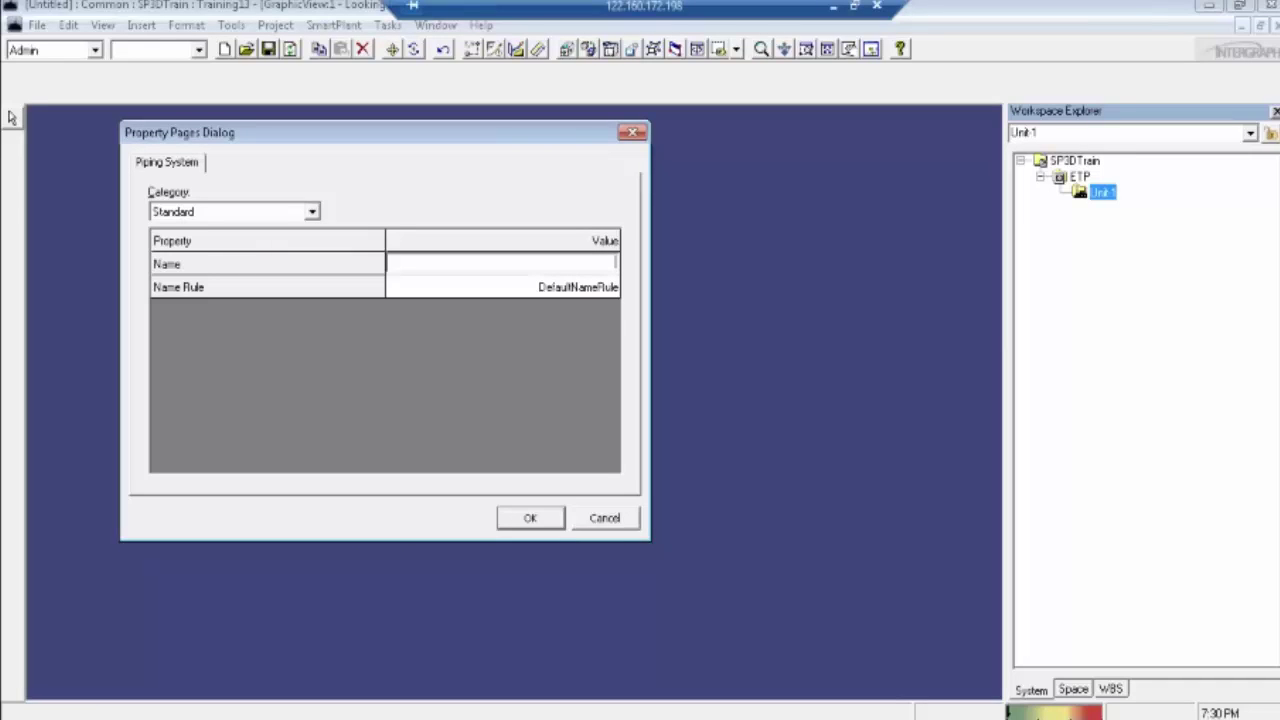
type("Piping")
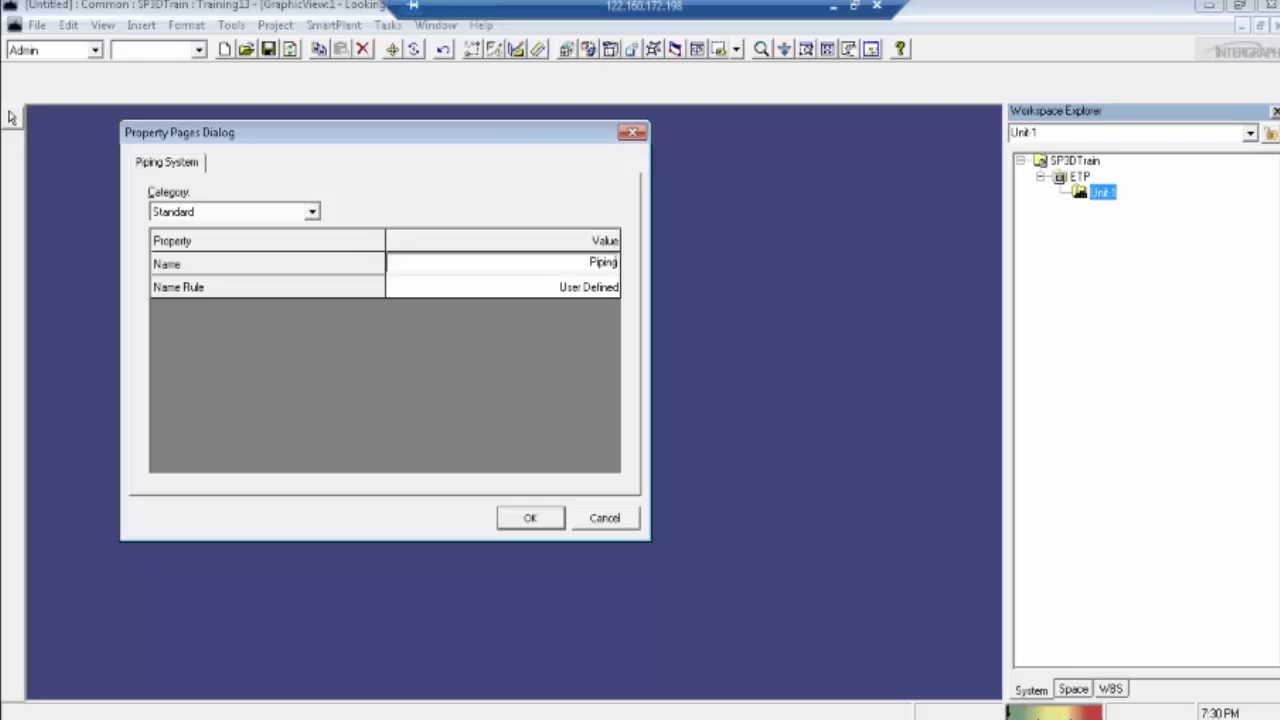
left_click(540, 522)
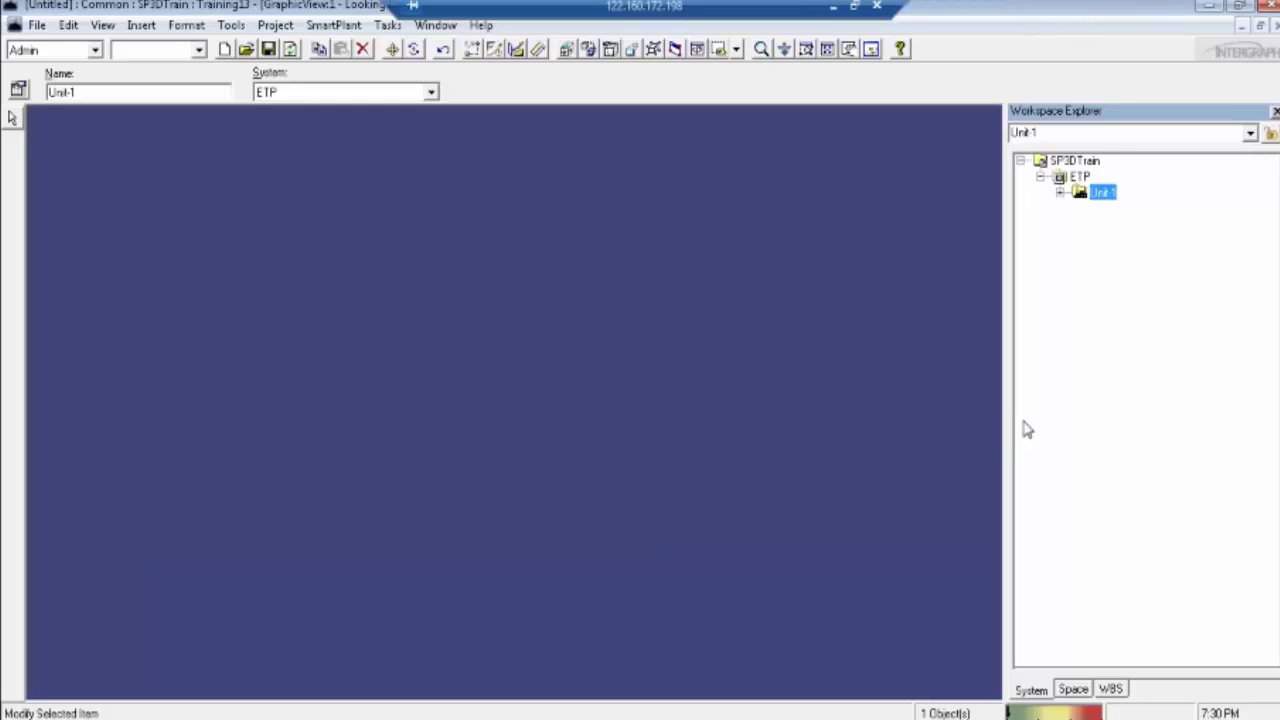
Step: Create a new equipment system named Equipment under Unit-1, with the User Defined name rule
right_click(1104, 196)
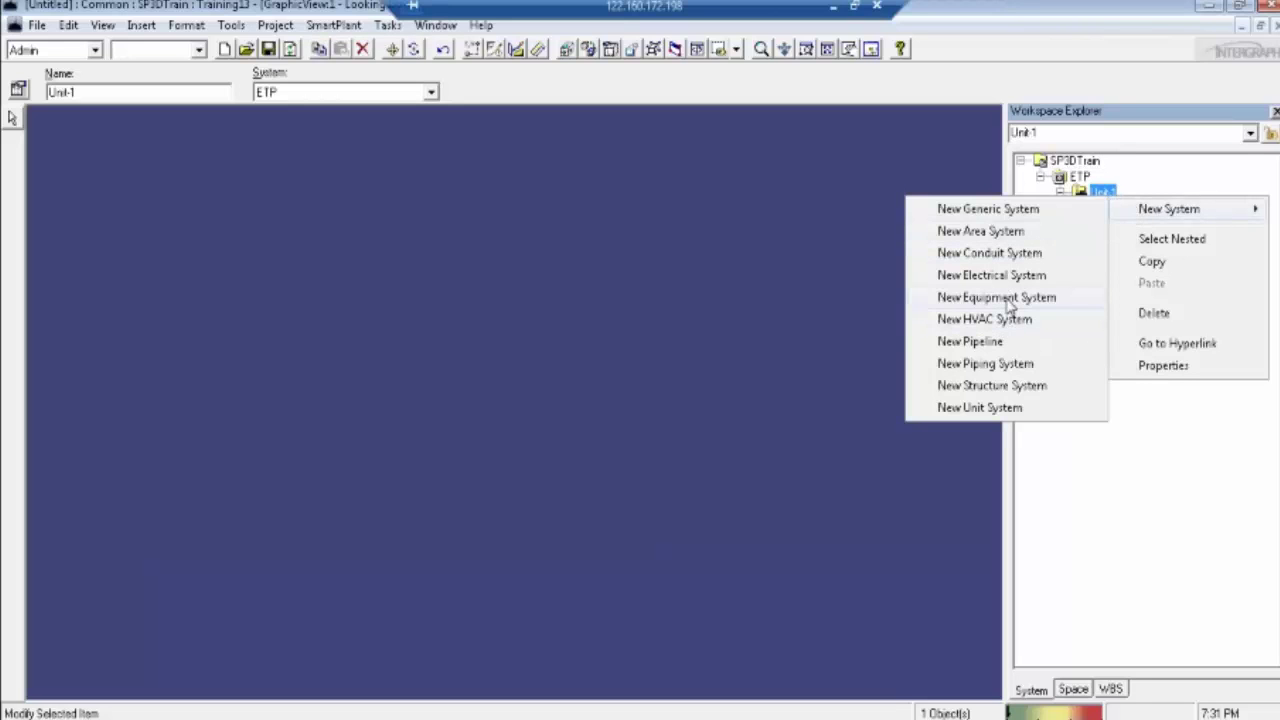
left_click(1000, 297)
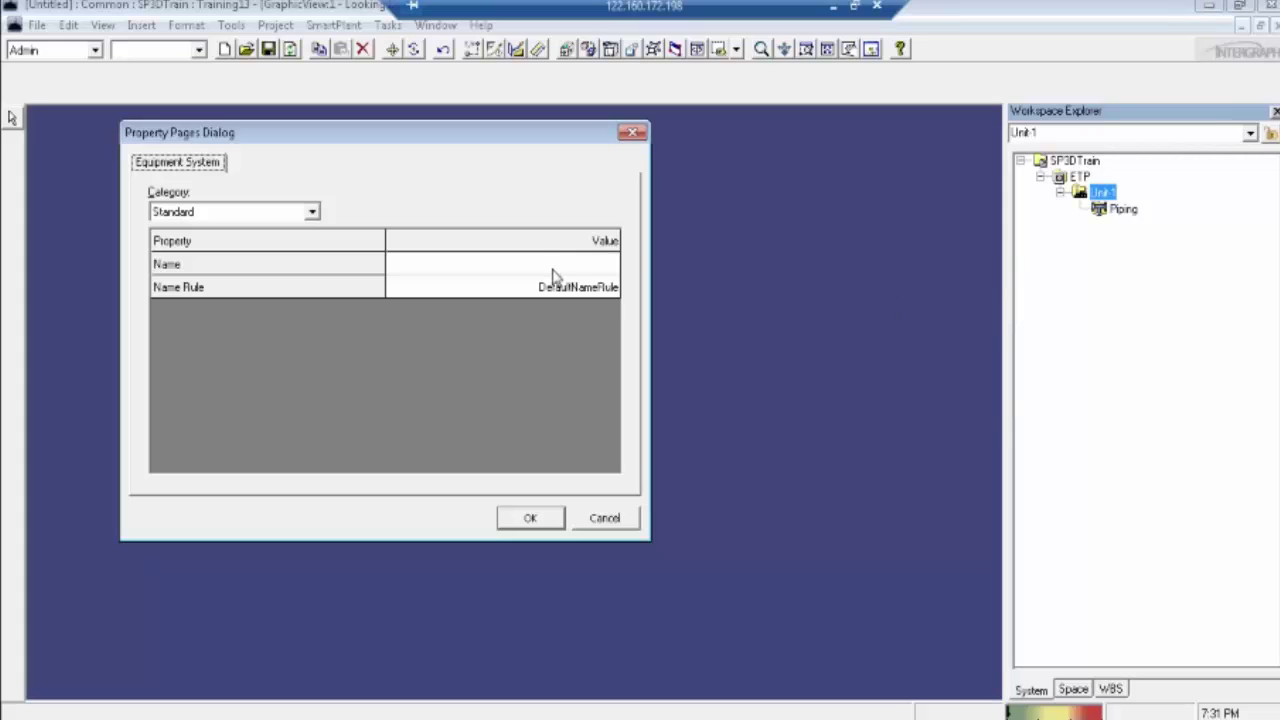
left_click(552, 266)
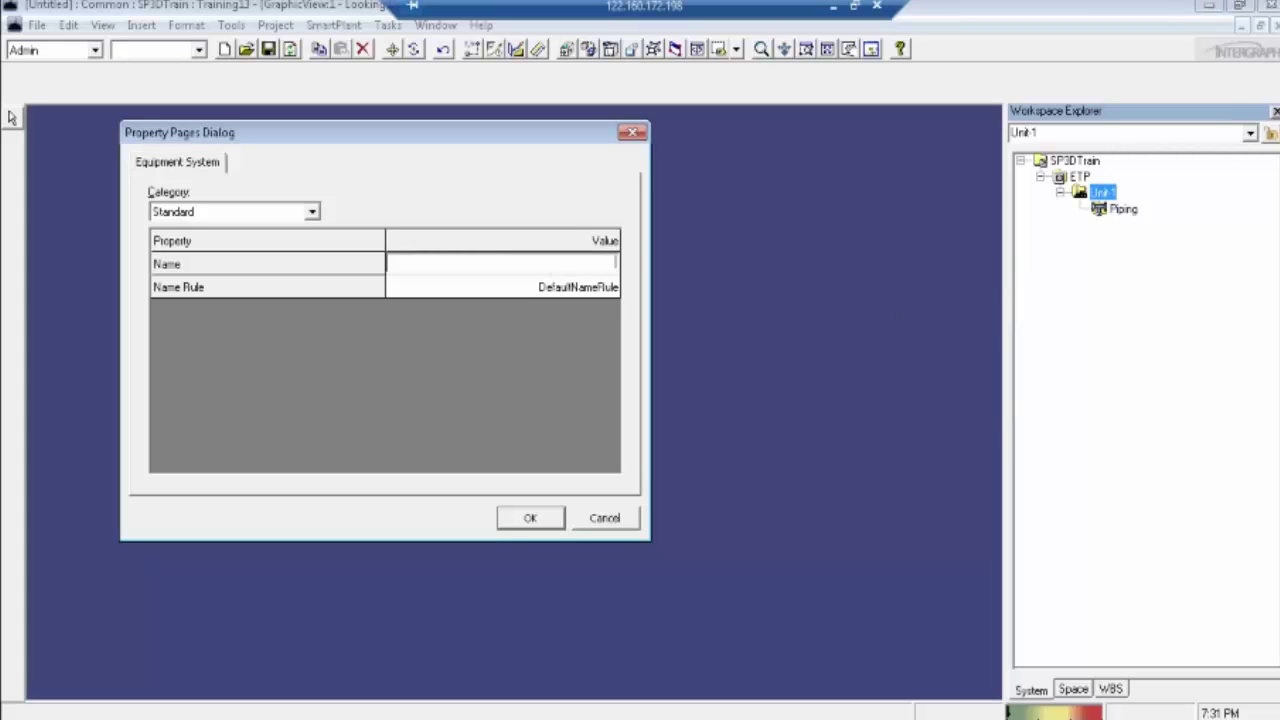
type("Equipmen")
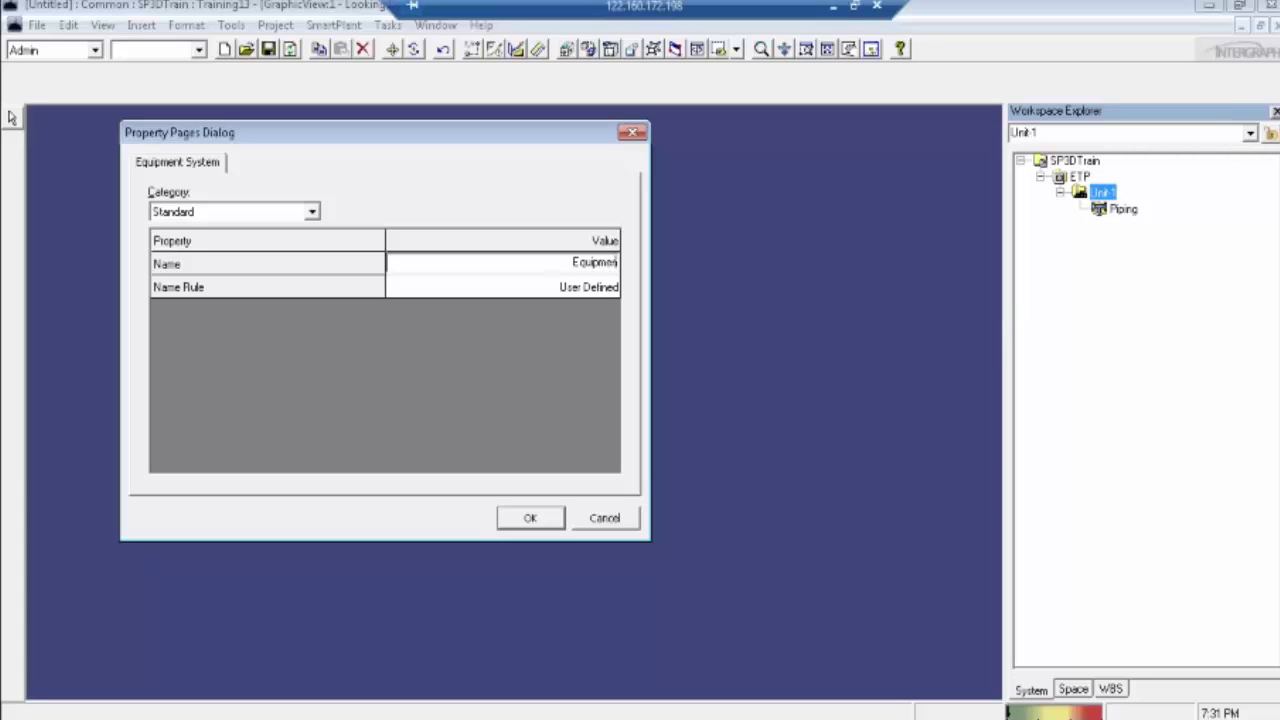
type("t")
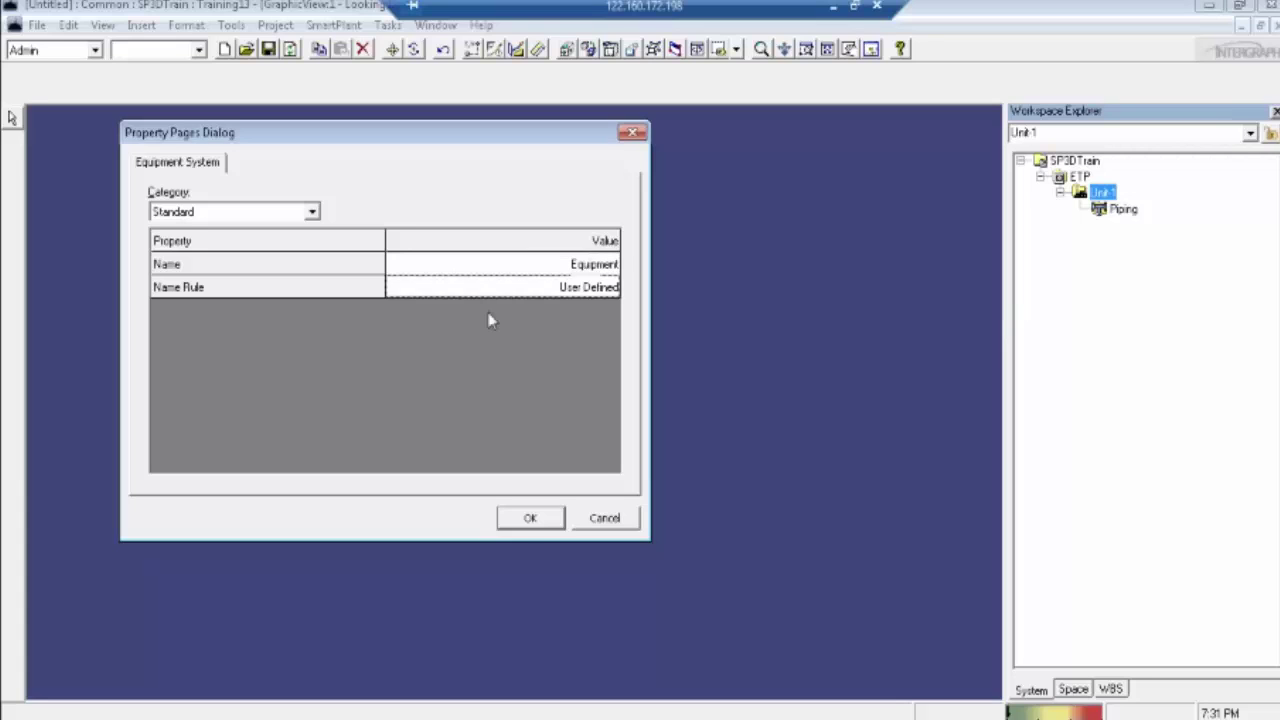
key("Tab")
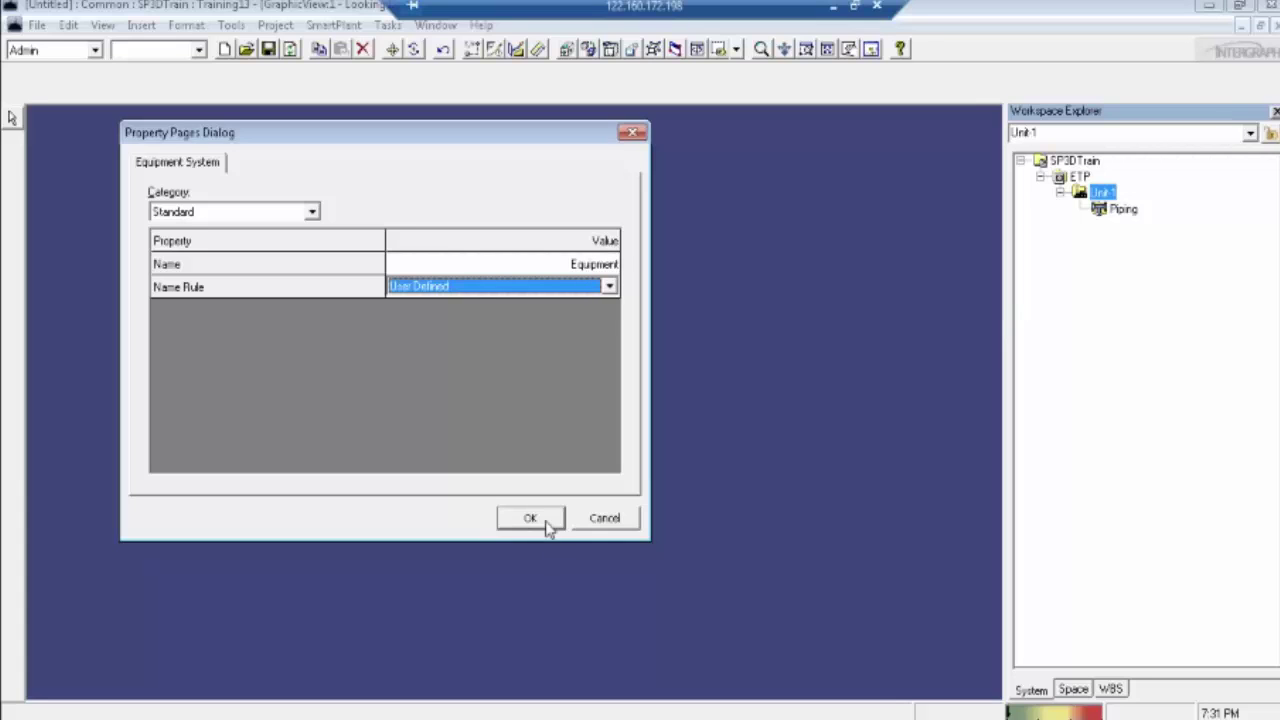
left_click(544, 520)
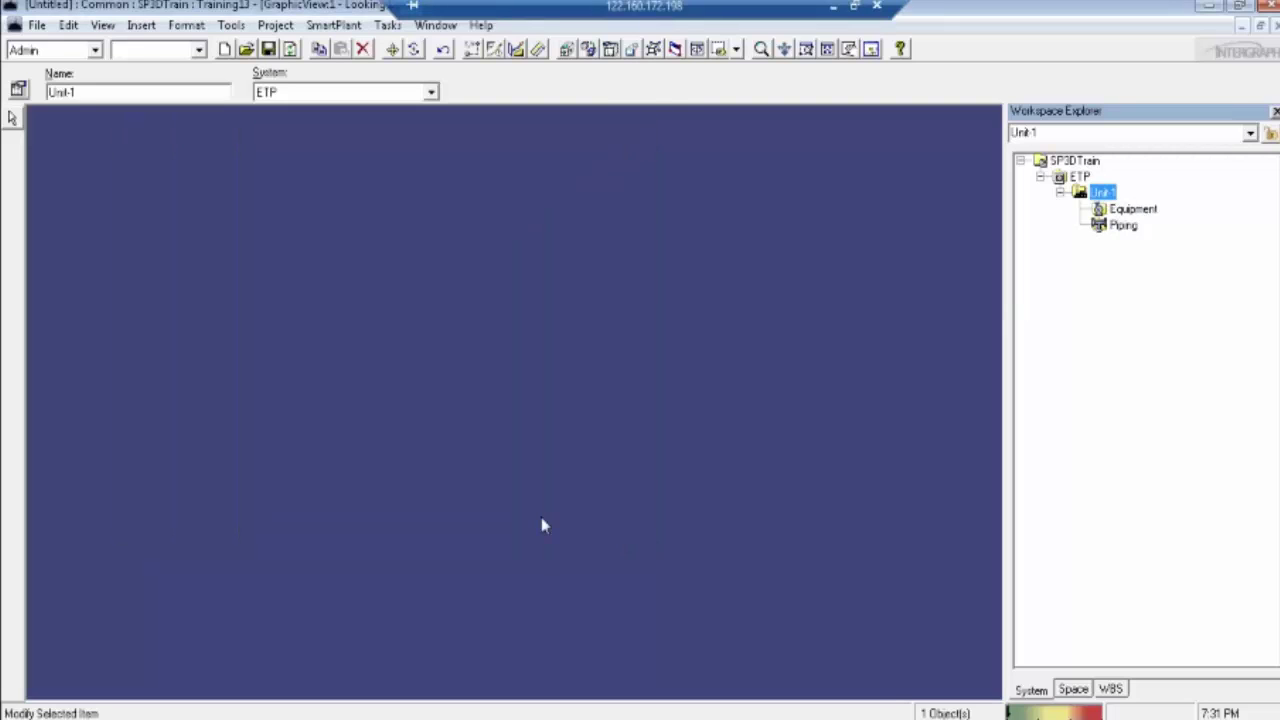